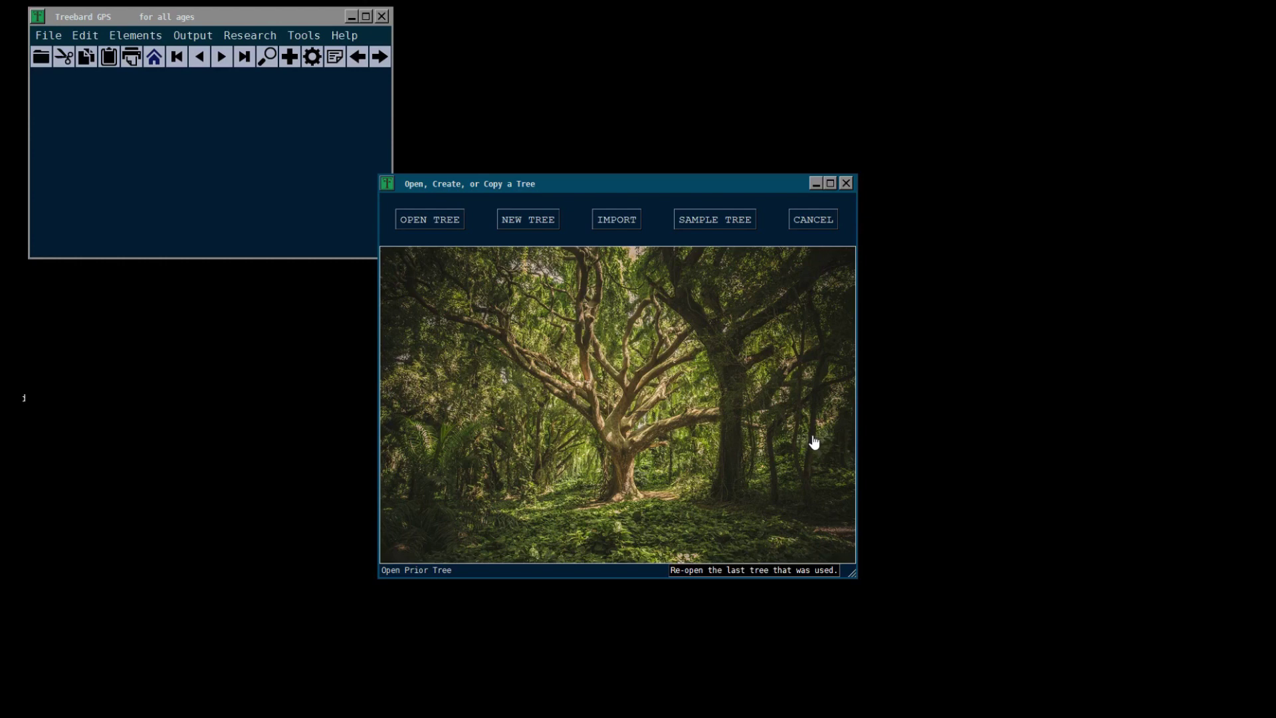
Step: Reopen the last used tree and start an ID entry with "#" for the new current person
left_click(672, 413)
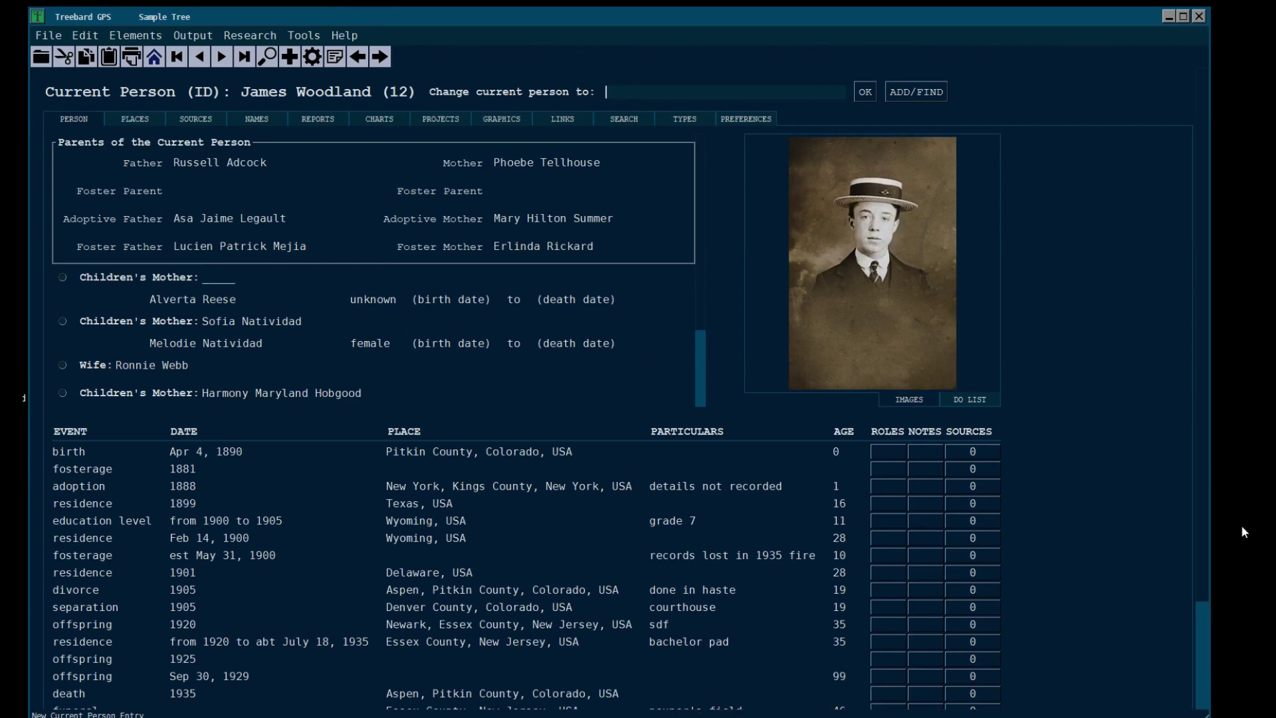
type("#")
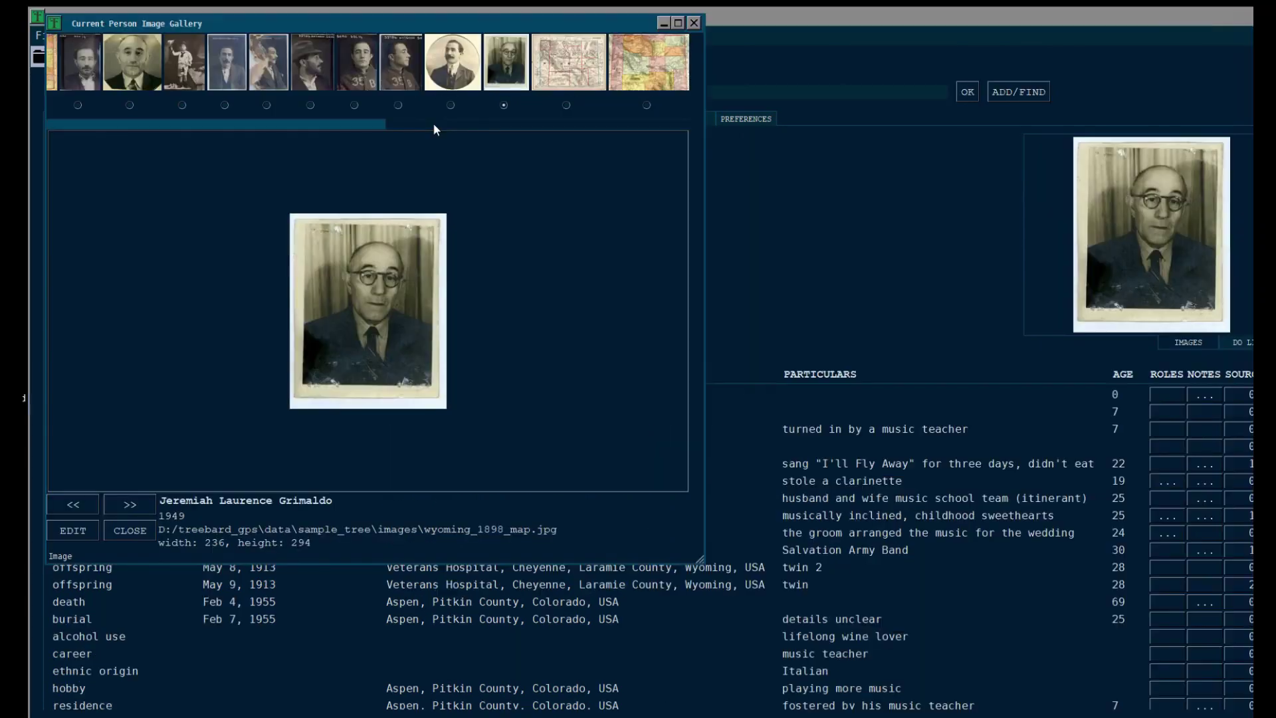
Step: Select the oval portrait of the man with a mustache in the current person's image gallery and close the gallery
left_click(450, 105)
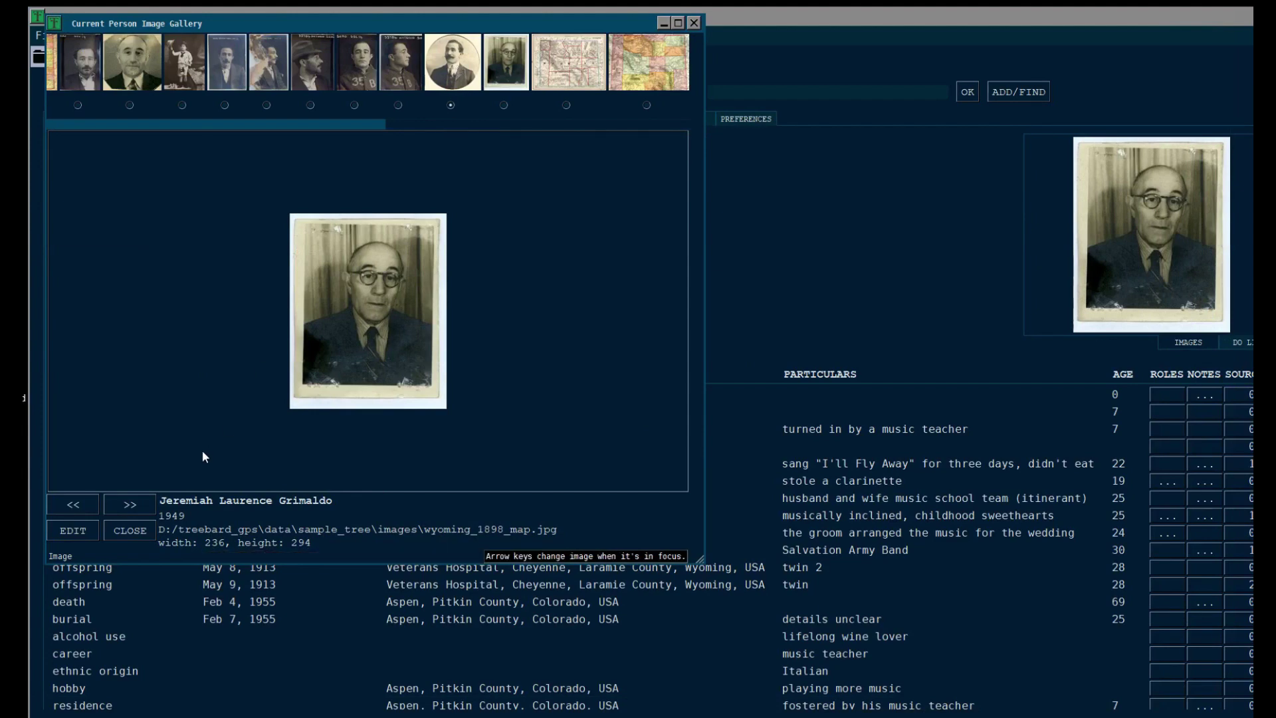
left_click(130, 531)
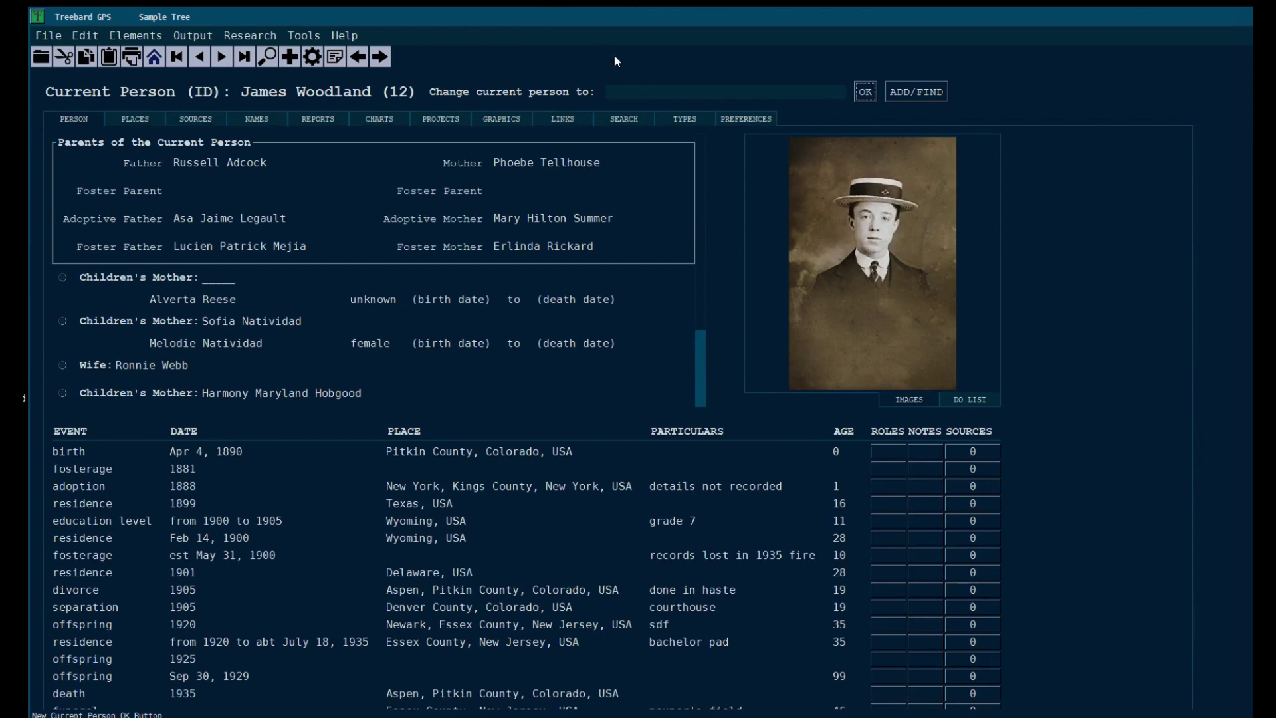
Step: Change the current person to the wife of the man in the straw hat, using the auto-filled name
left_click(651, 95)
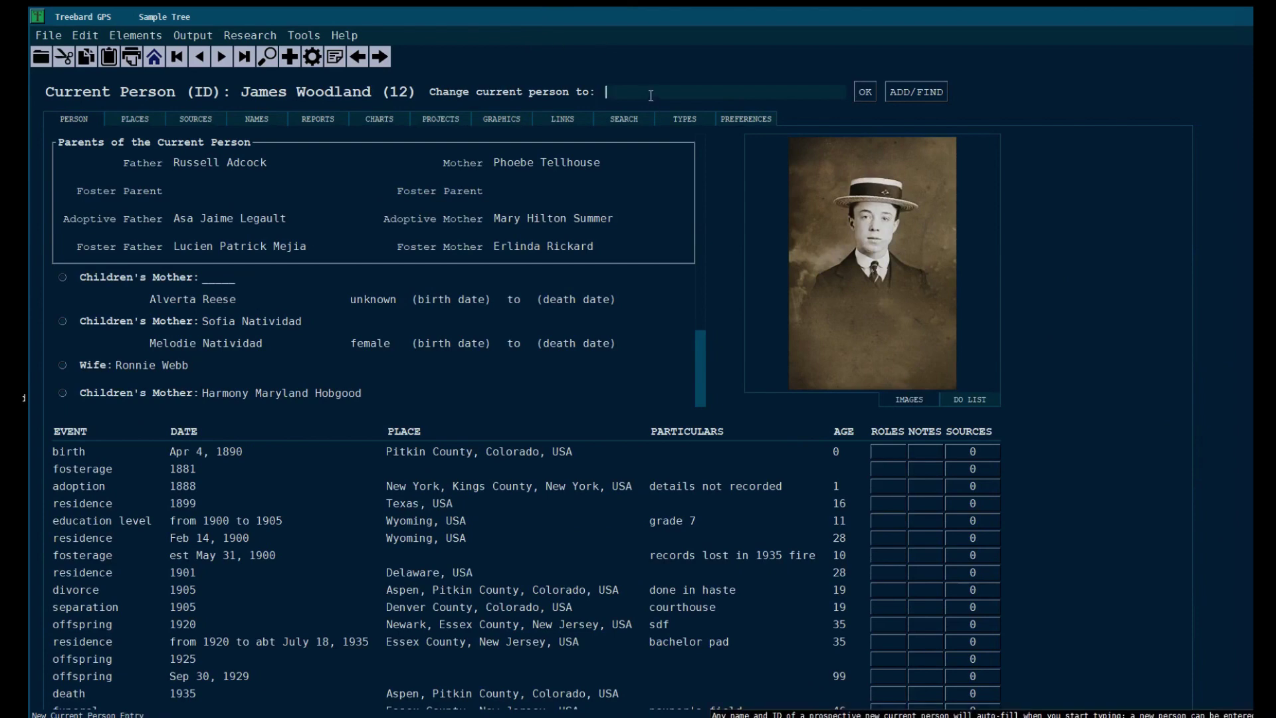
type("ron")
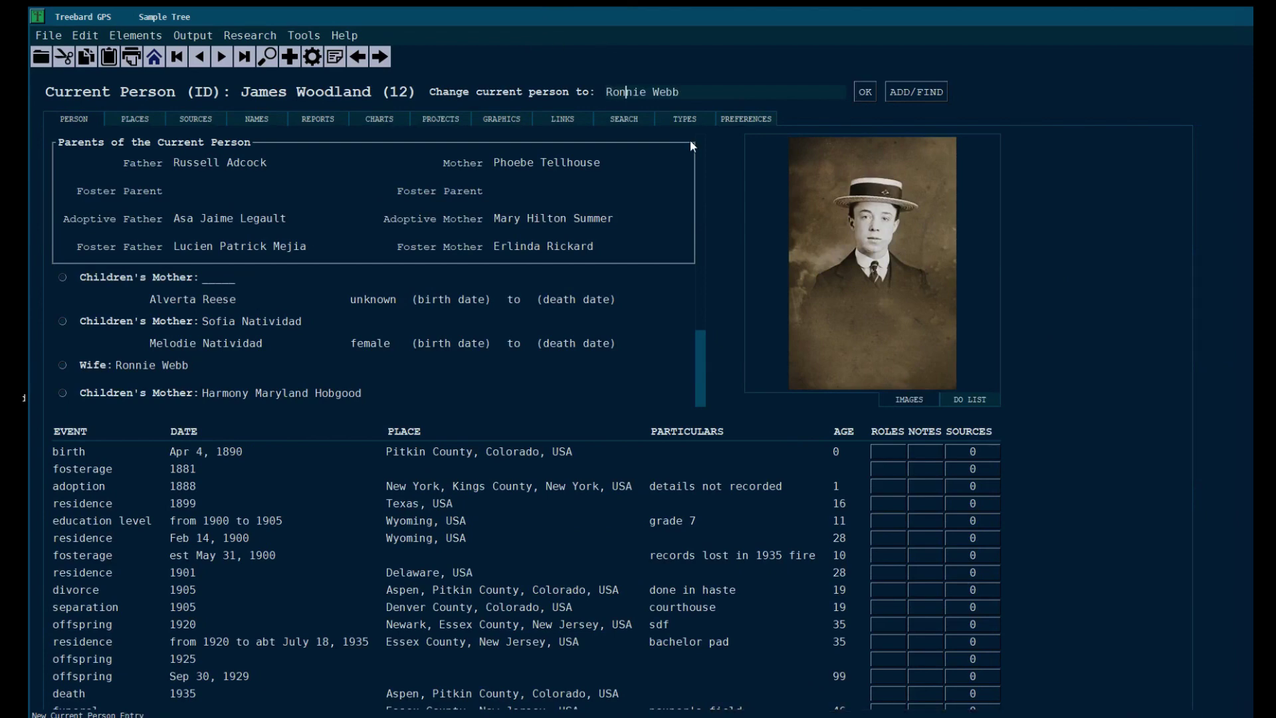
key("Tab")
key("Return")
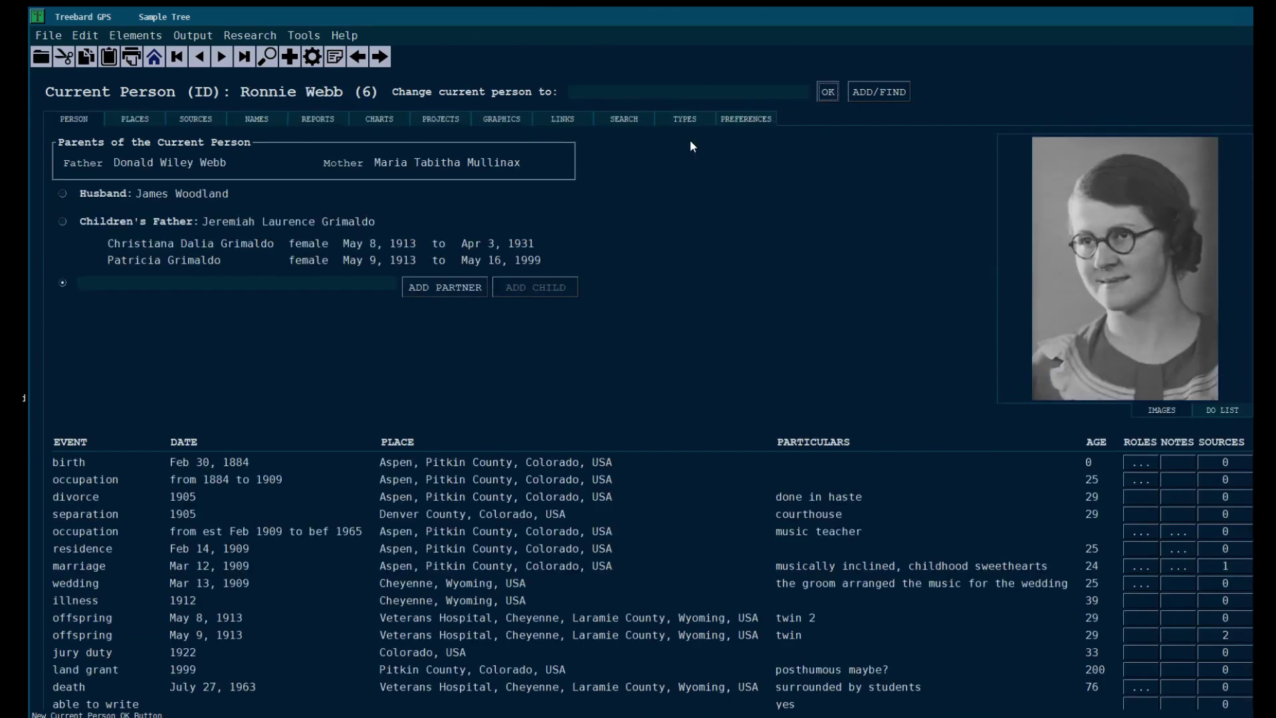
key("shift+Tab")
scroll(165, 266, "down", 3)
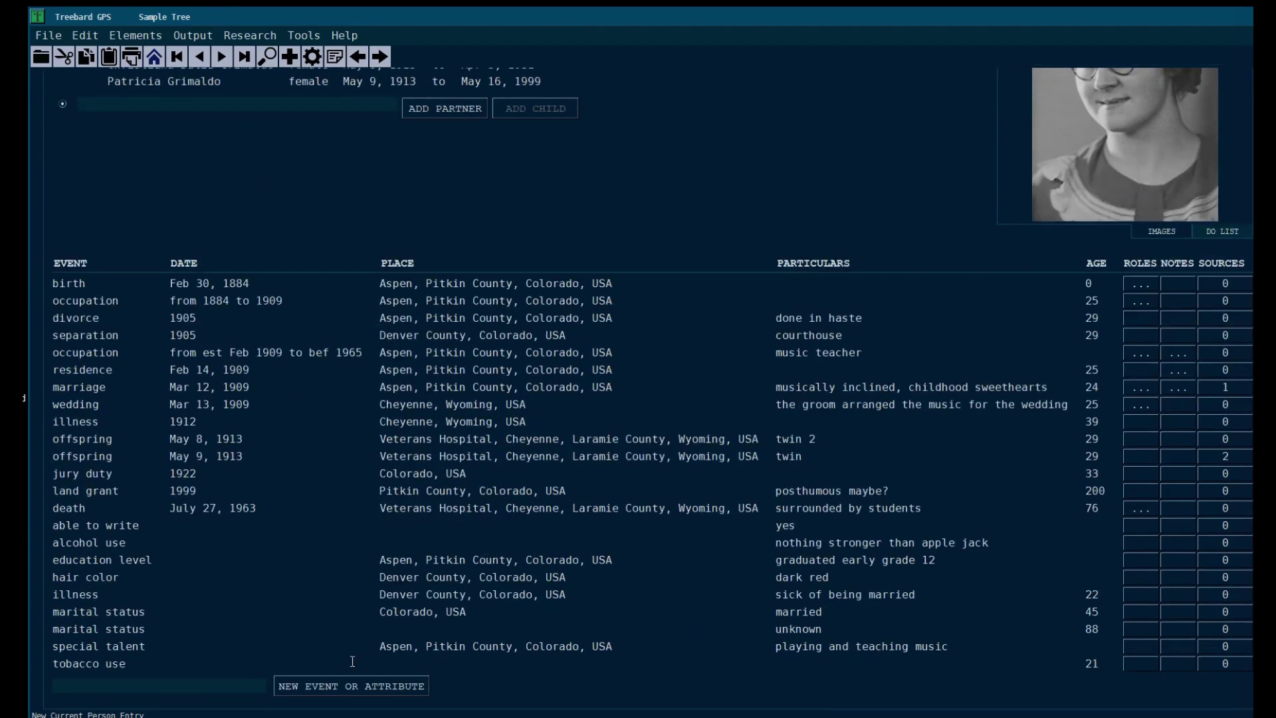
left_click(198, 689)
scroll(198, 690, "up", 3)
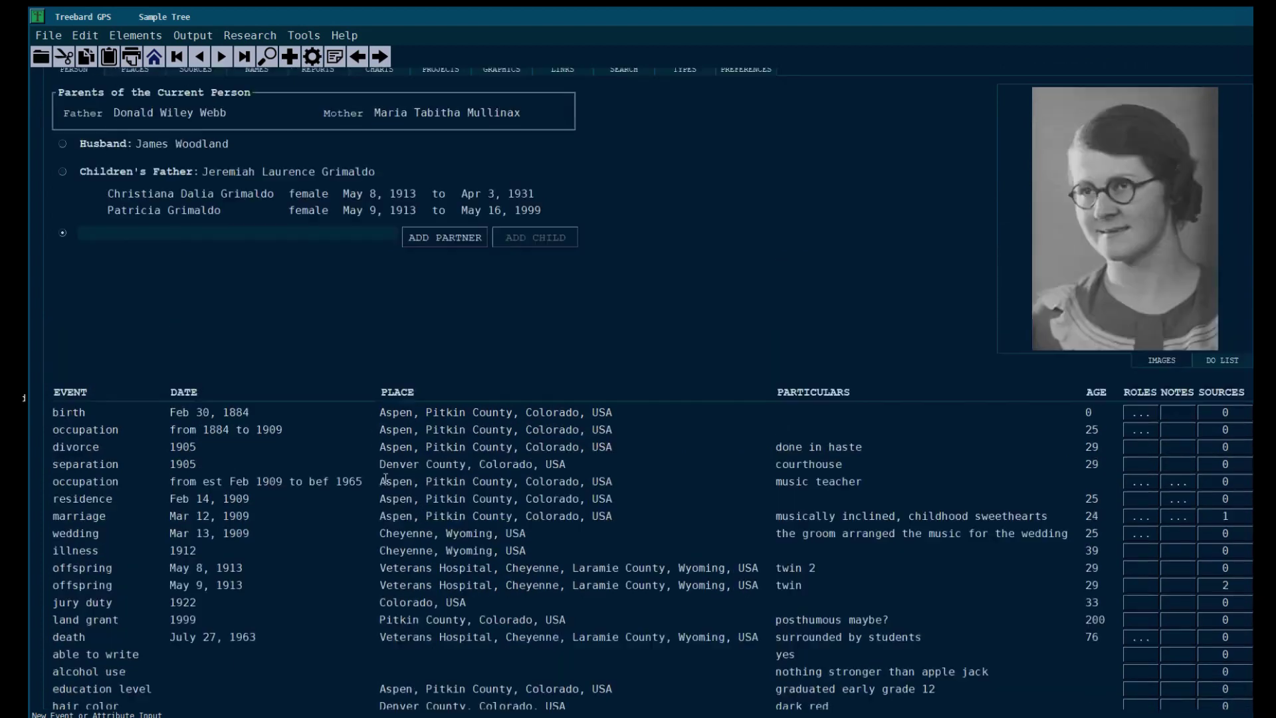
Step: Enter a name shared by three people and make the third of these duplicates the current person
left_click(674, 91)
type("Joh")
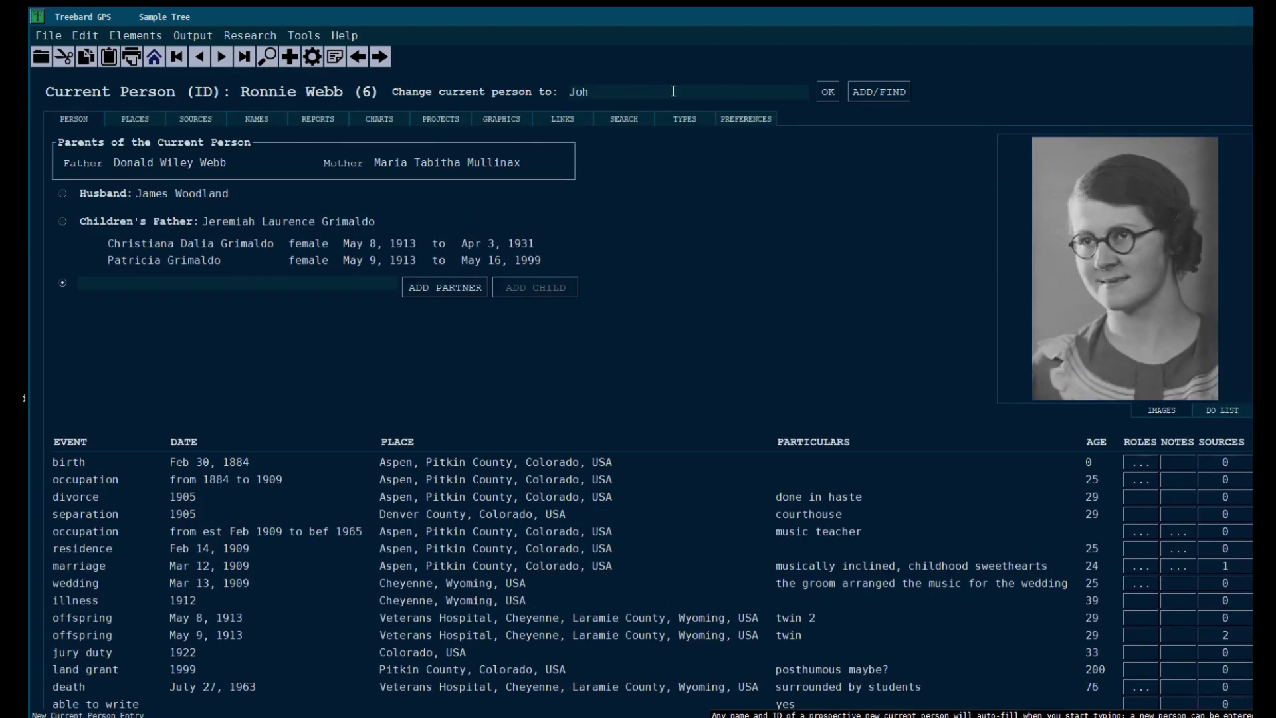
type("n Sm")
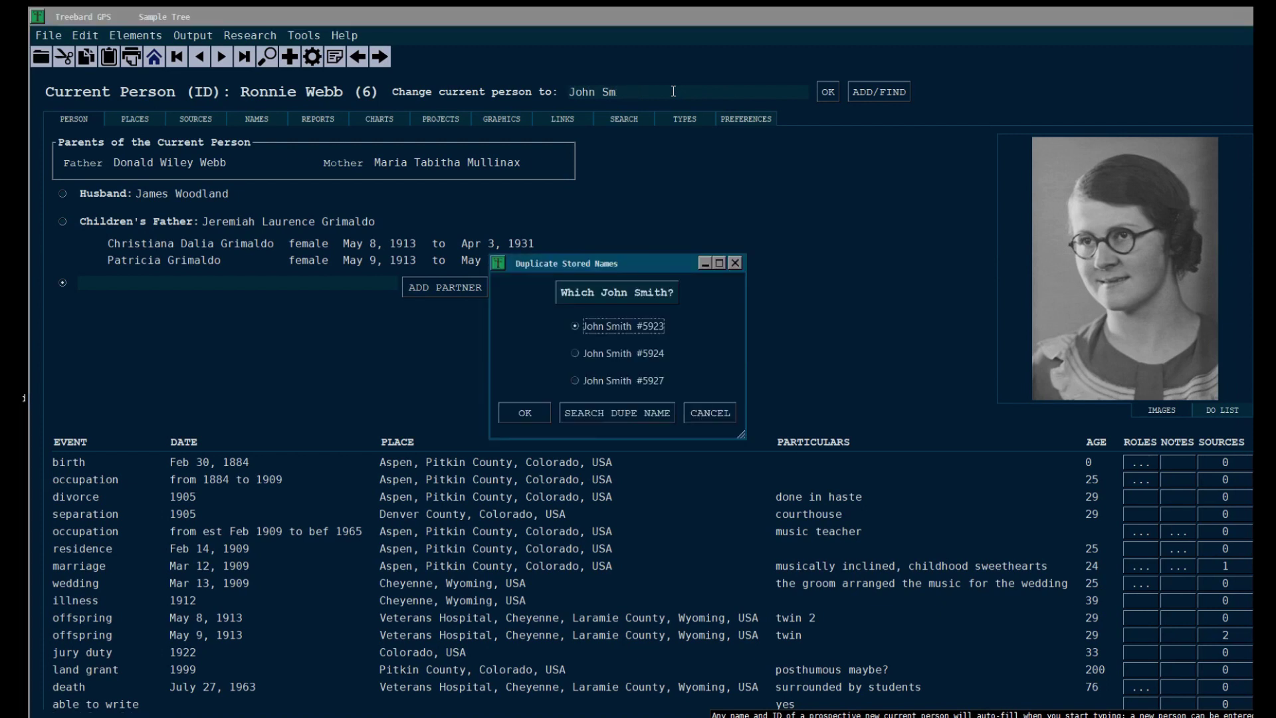
key("Tab")
key("Tab")
left_click(597, 381)
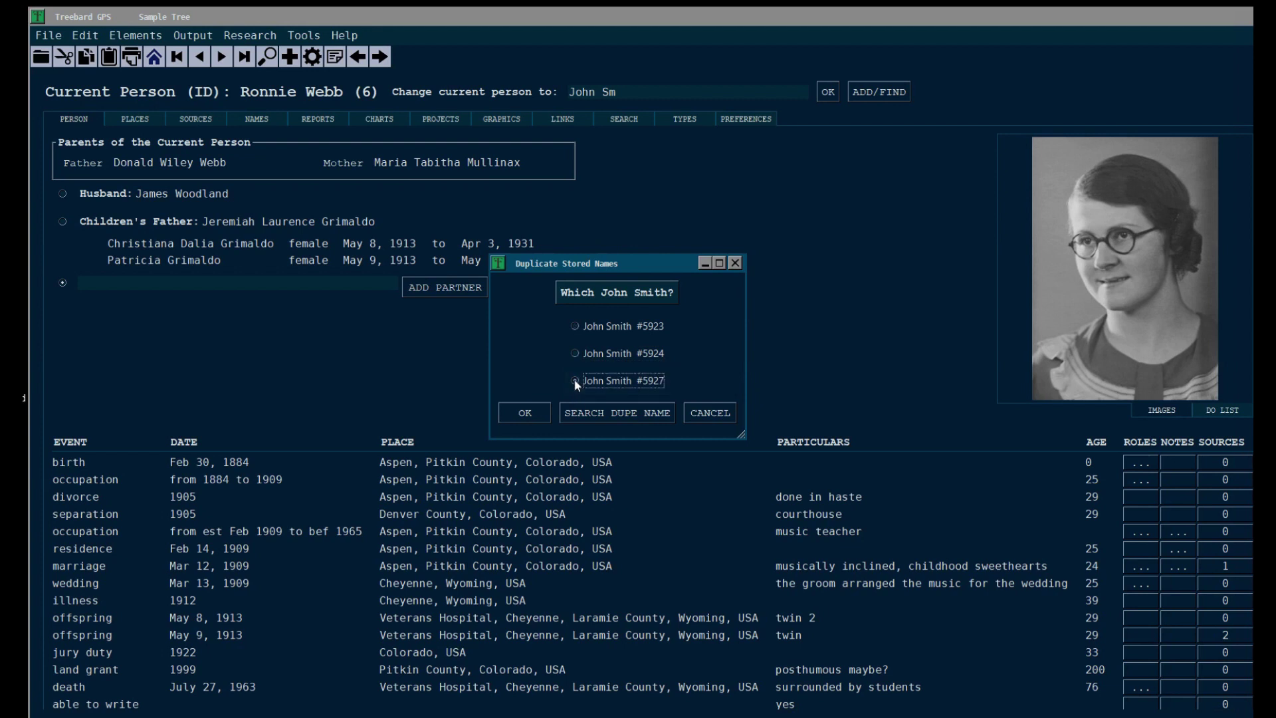
left_click(516, 410)
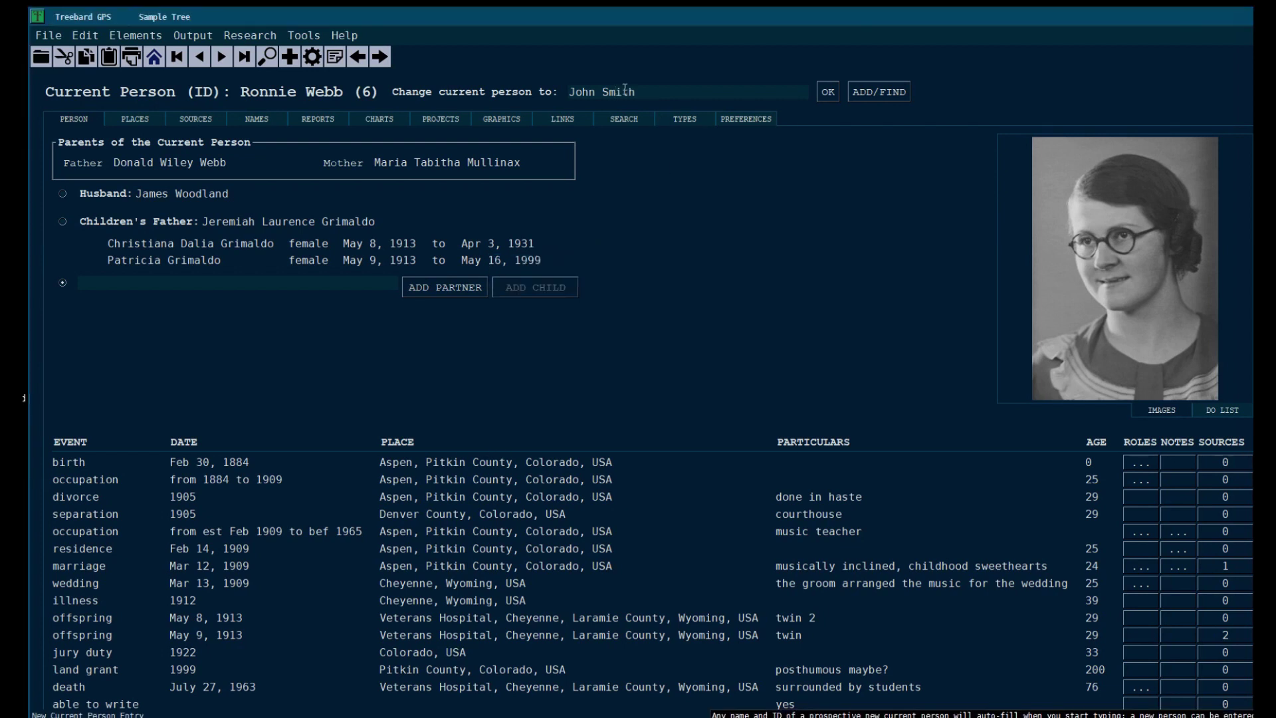
left_click(829, 93)
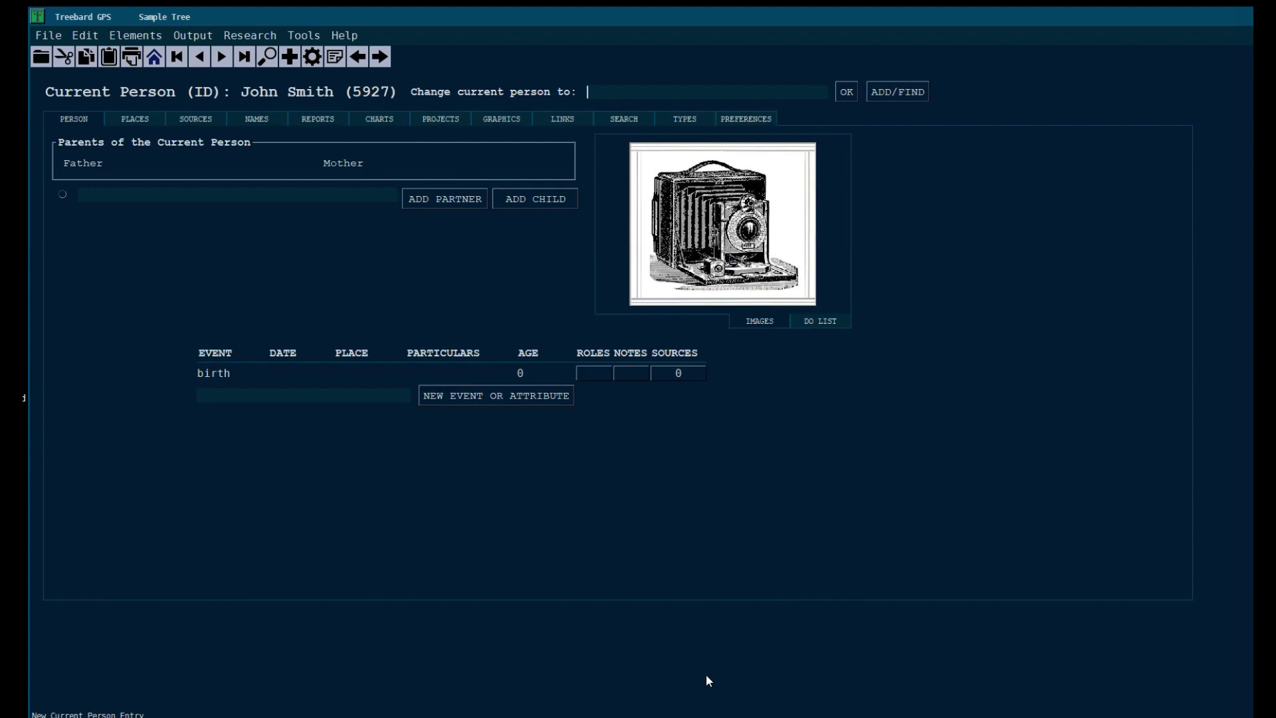
Step: Enter the same shared name again and switch the current person to the second of the three duplicates
type("John Smi")
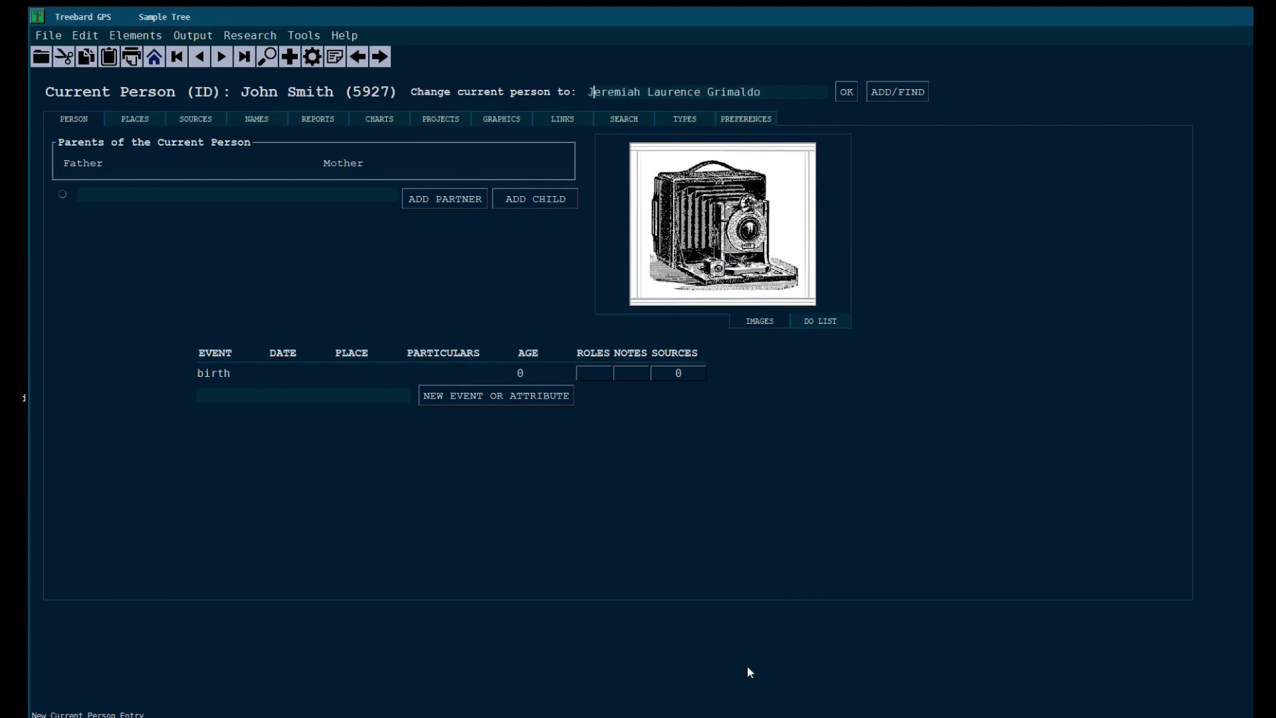
key("Tab")
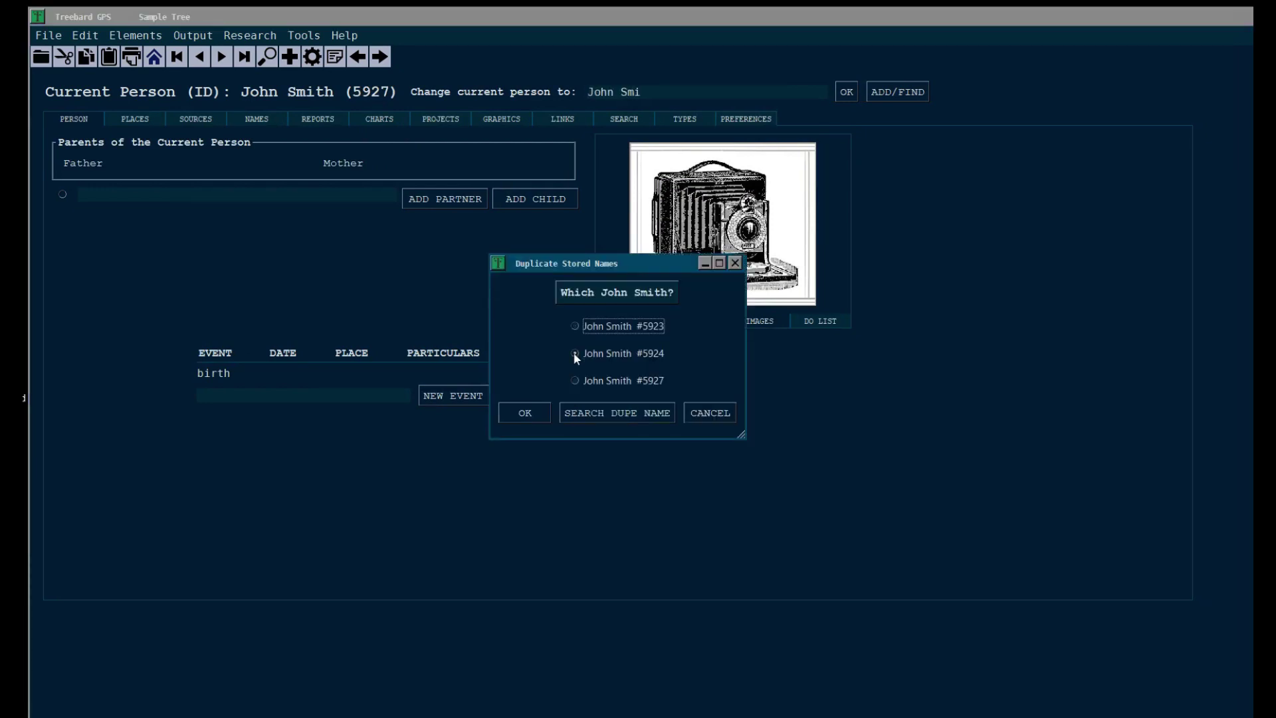
left_click(524, 416)
Step: Enter a first name matching two identically named people and make the second of them the current person
type("Ric")
type("k")
key("Tab")
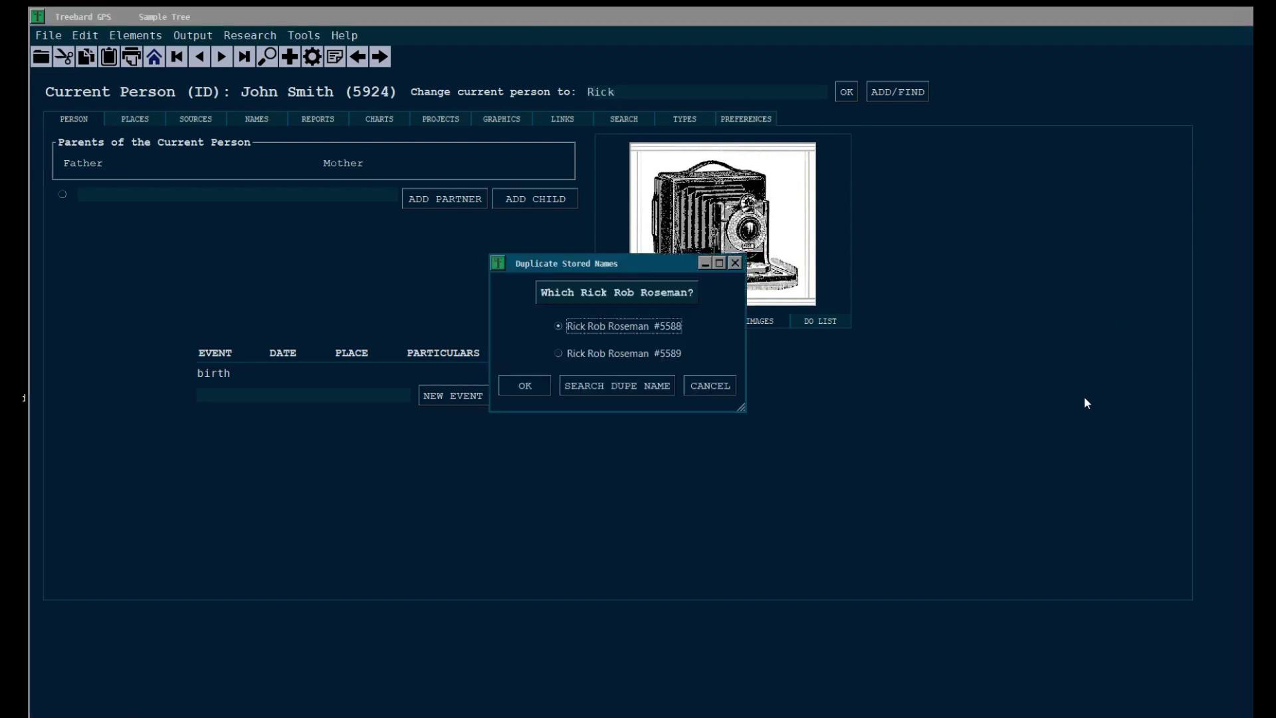
left_click(558, 353)
left_click(526, 385)
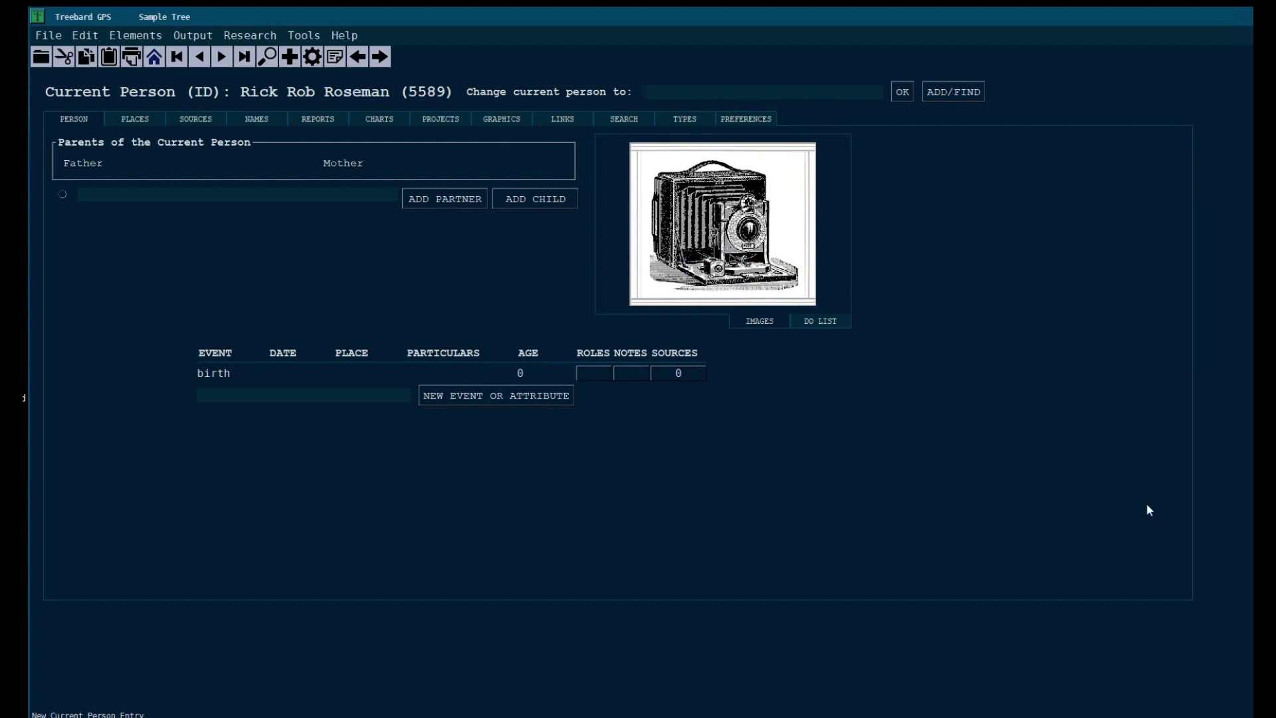
Step: Enter the same first name again and make the first of the two duplicates the current person
type("Rick")
key("Return")
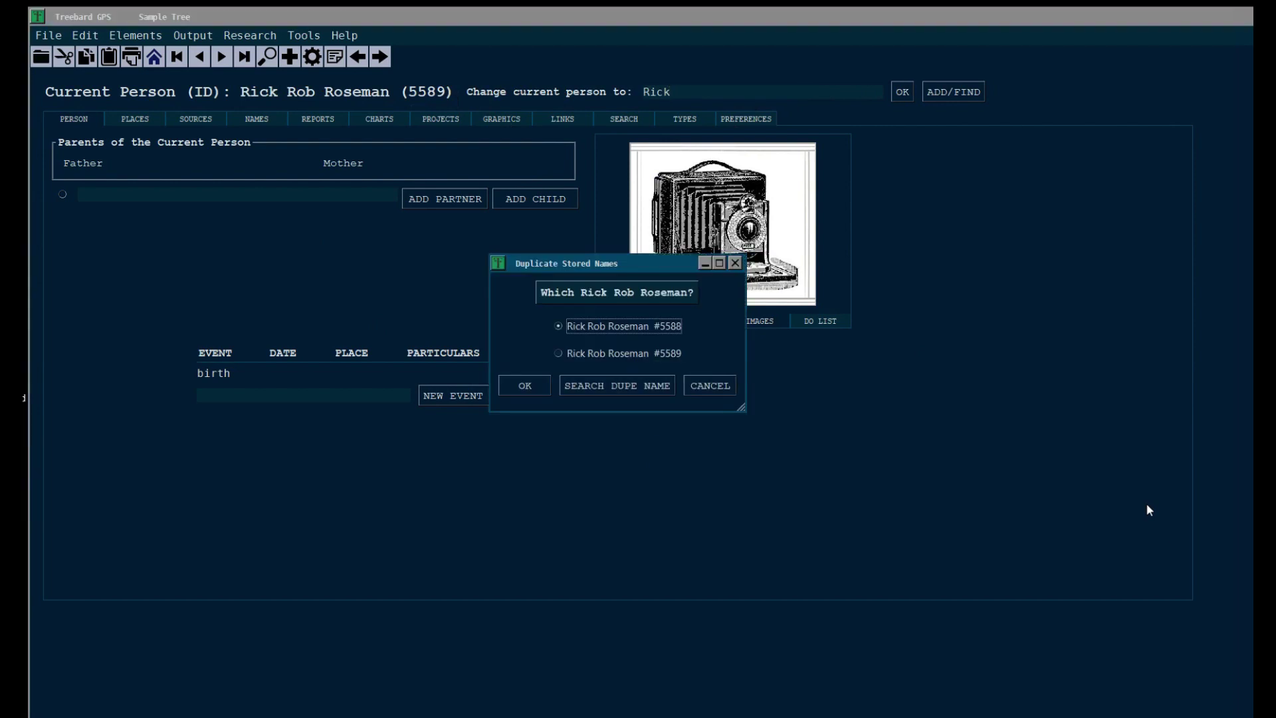
key("Tab")
key("Tab")
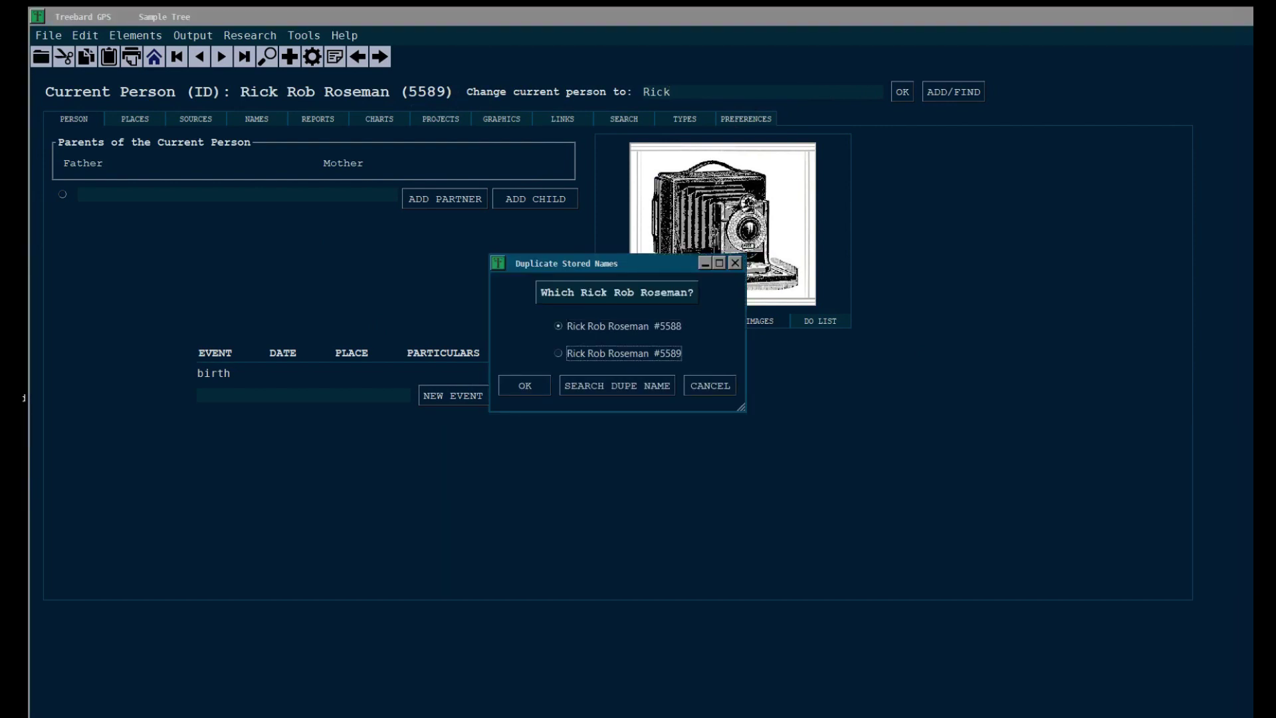
key("Return")
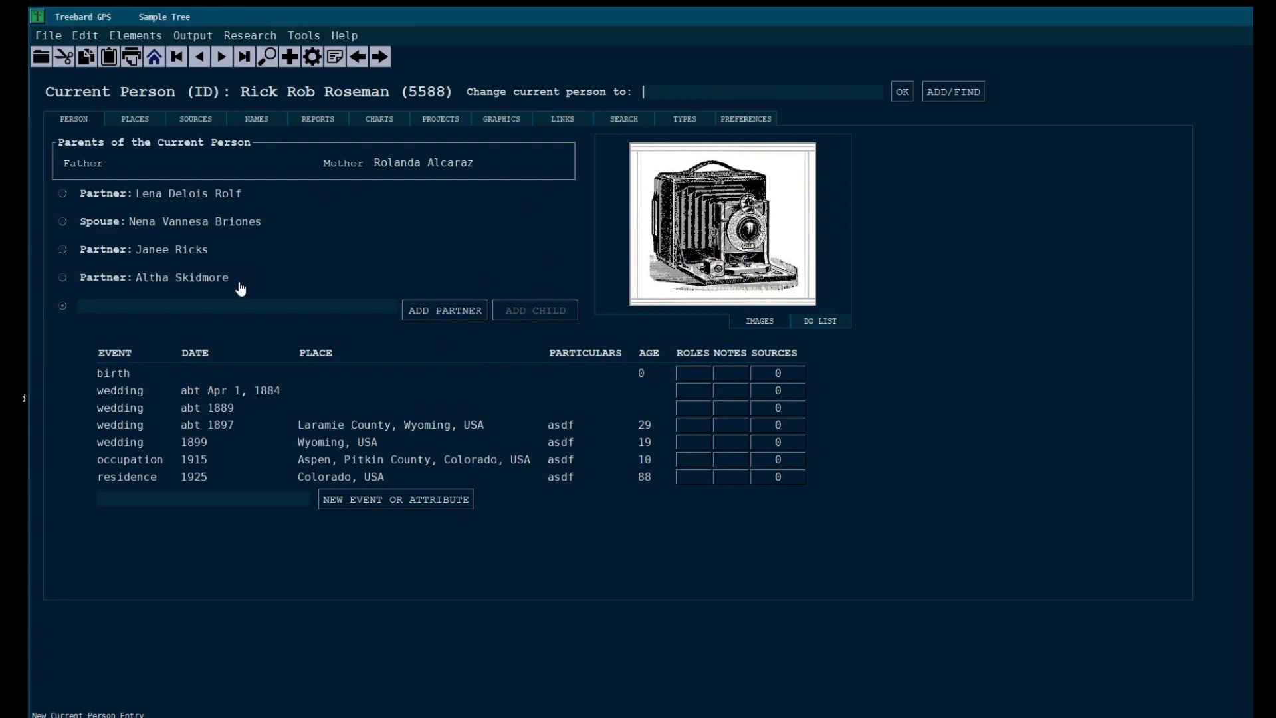
Step: Change the current person back to the man pictured in the straw hat
mouse_move(169, 406)
key("Tab")
key("Return")
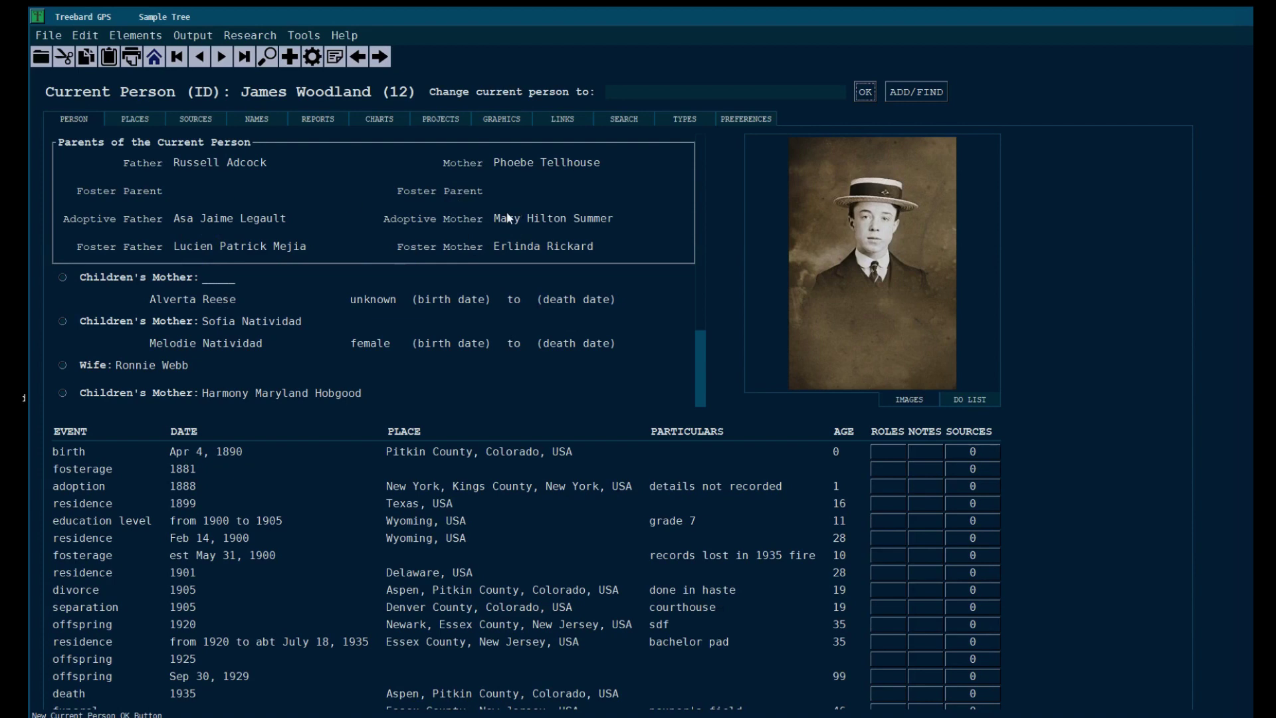
Step: Examine which foster and adoptive parents belong to the fosterage and adoption events in the events table
mouse_move(99, 475)
scroll(88, 656, "down", 2)
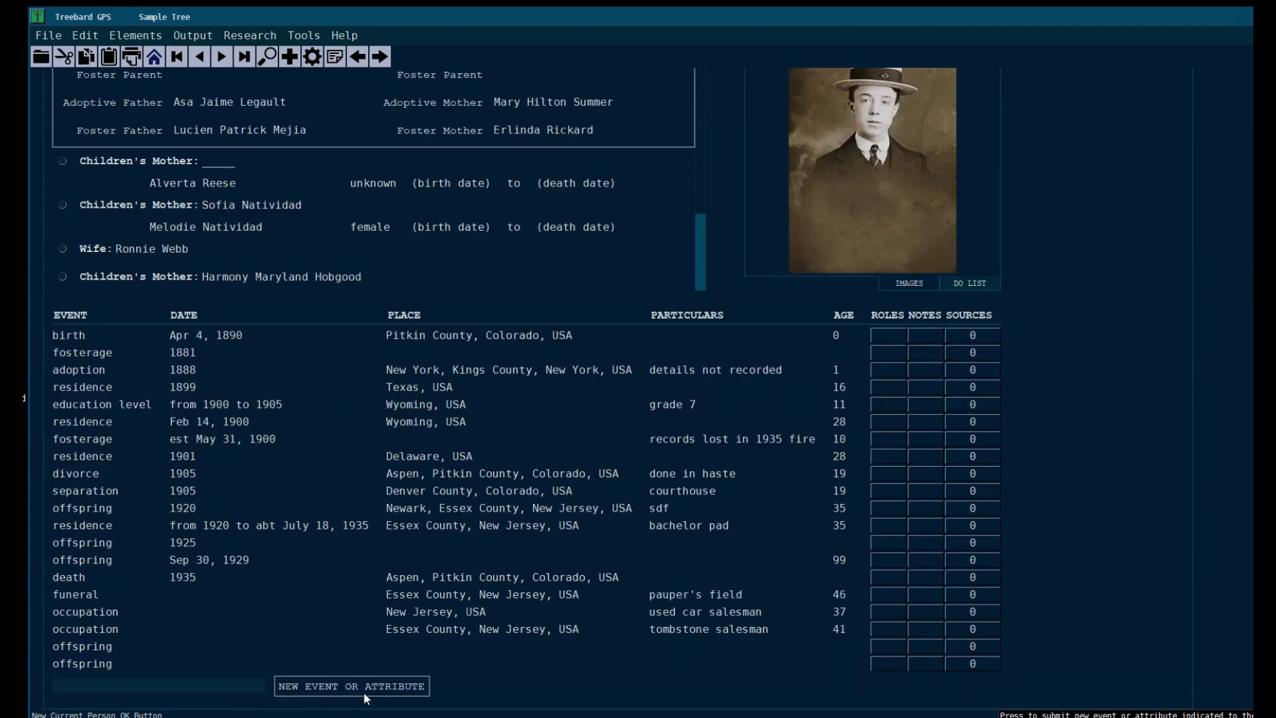
left_click(91, 684)
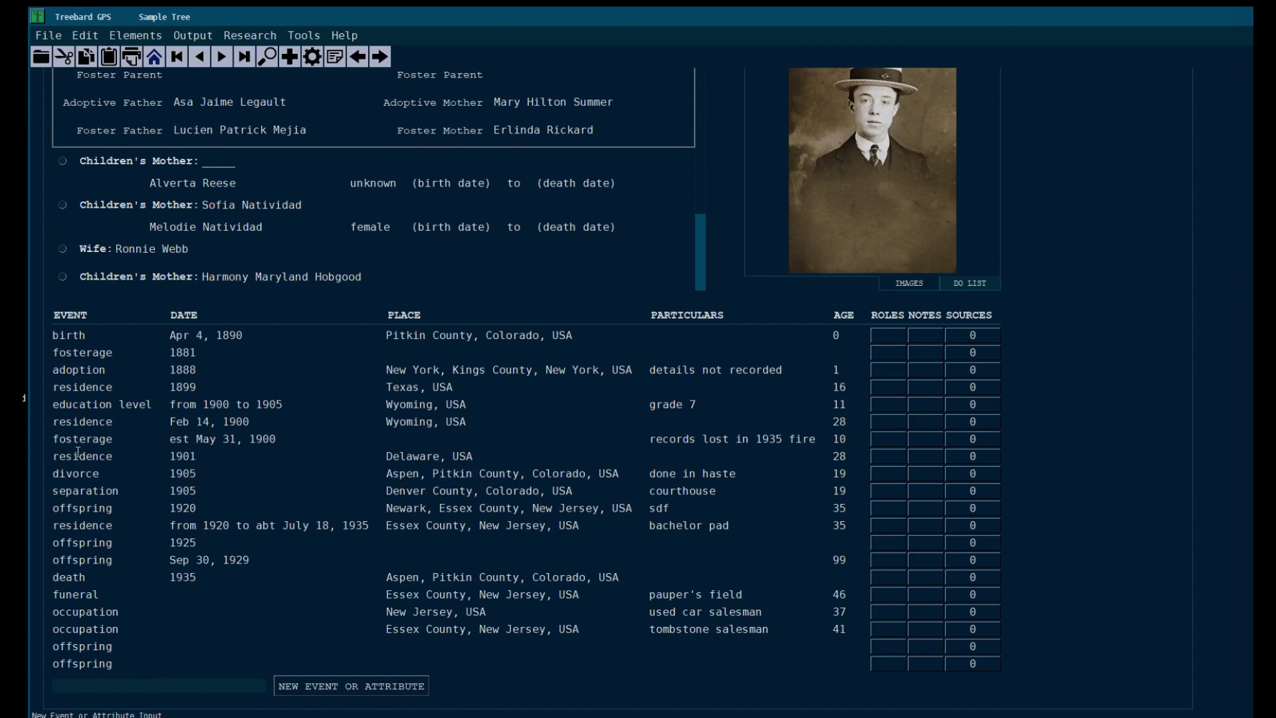
mouse_move(79, 441)
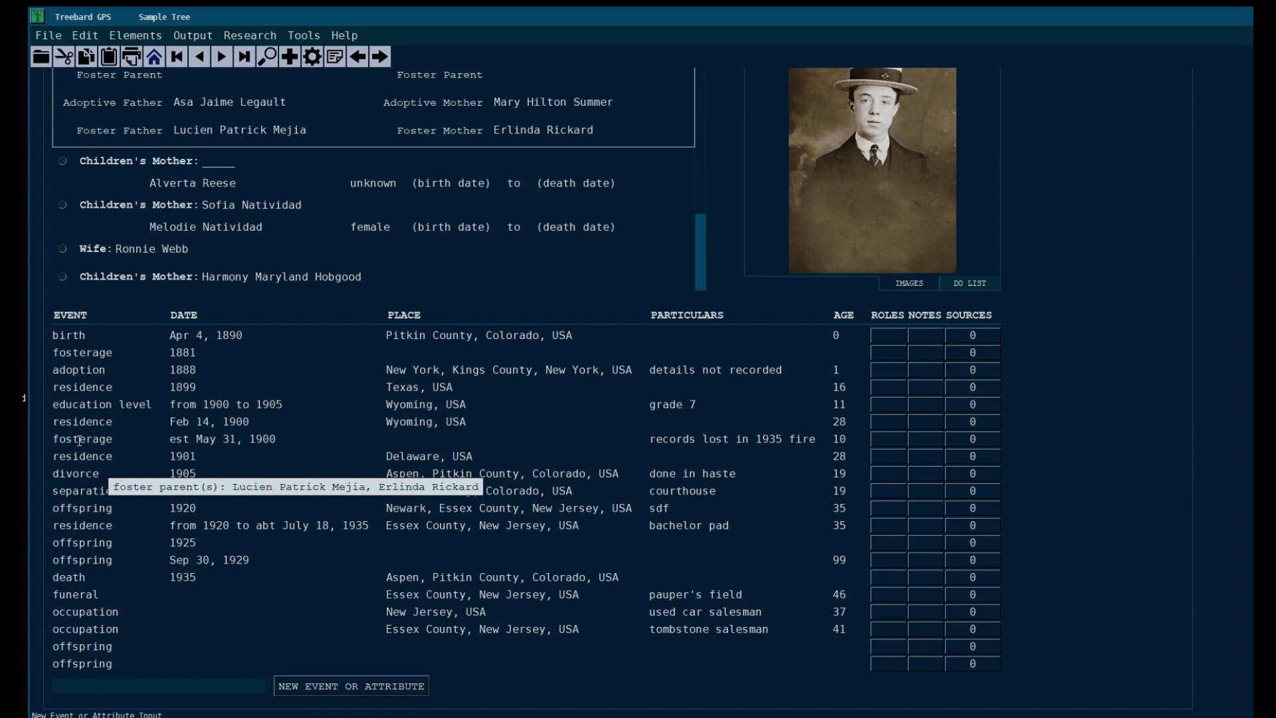
mouse_move(76, 370)
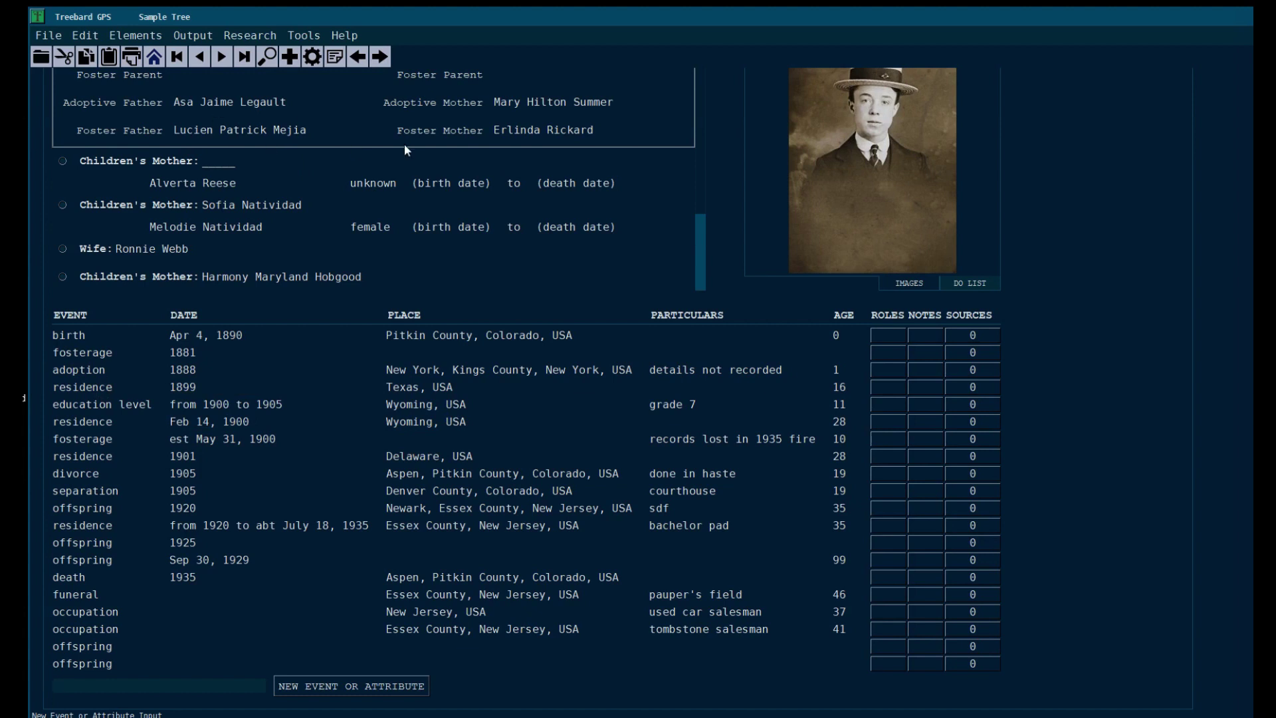
scroll(515, 176, "down", 1)
scroll(517, 175, "up", 1)
scroll(516, 175, "down", 2)
scroll(509, 177, "up", 1)
scroll(258, 160, "up", 1)
scroll(266, 439, "up", 3)
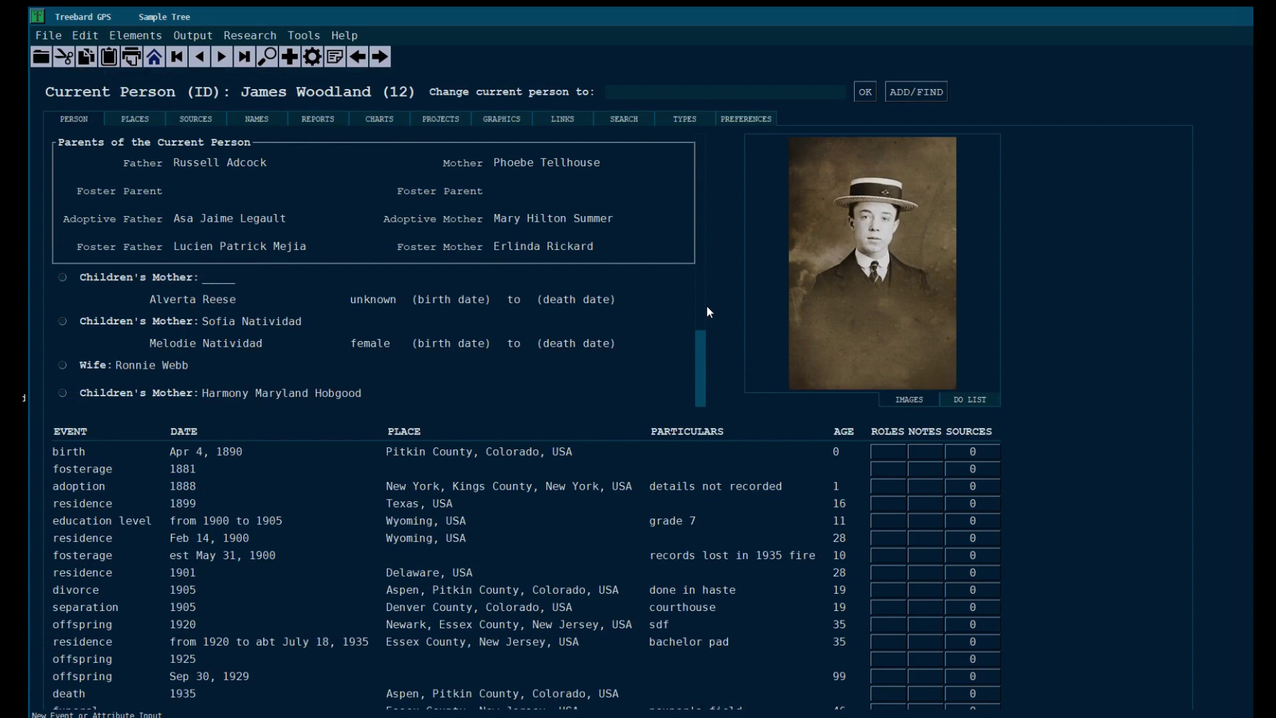
Step: Examine the current person's parents, partners and children, including the children's gender, birth date and death date entries
scroll(701, 296, "down", 4)
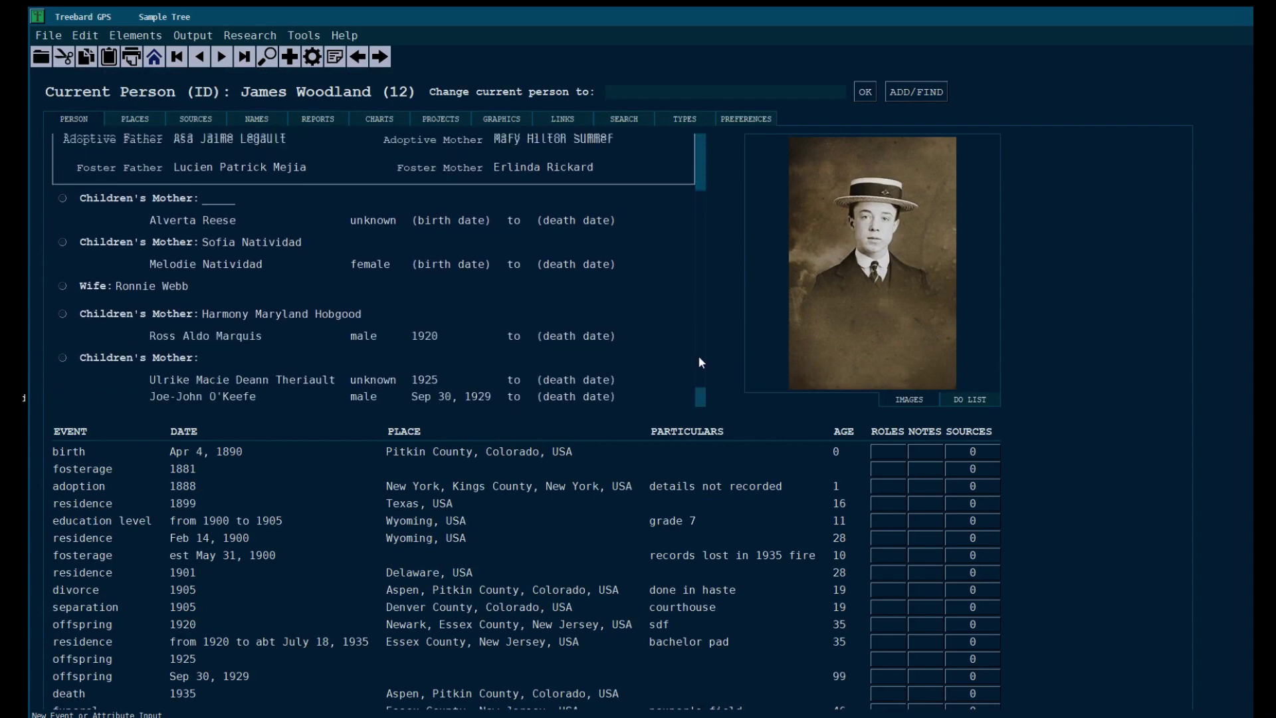
scroll(696, 296, "up", 3)
scroll(696, 316, "down", 3)
scroll(694, 345, "up", 2)
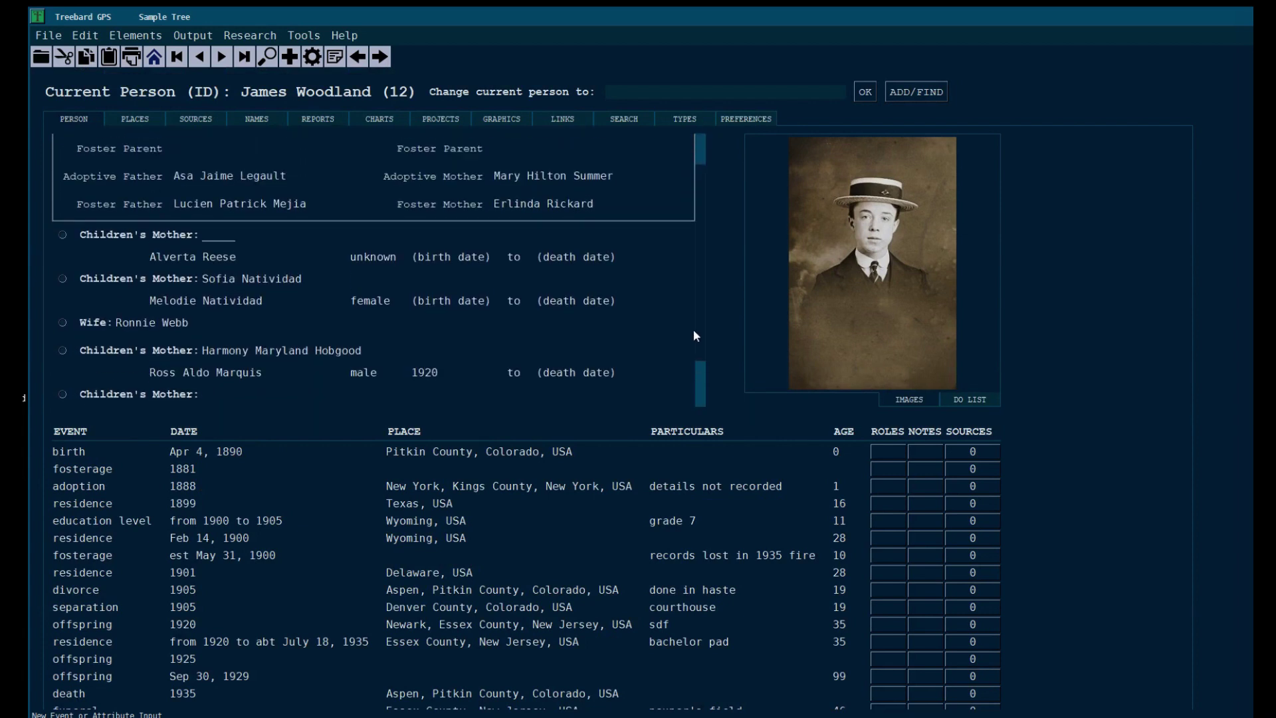
scroll(693, 289, "up", 3)
scroll(693, 289, "down", 3)
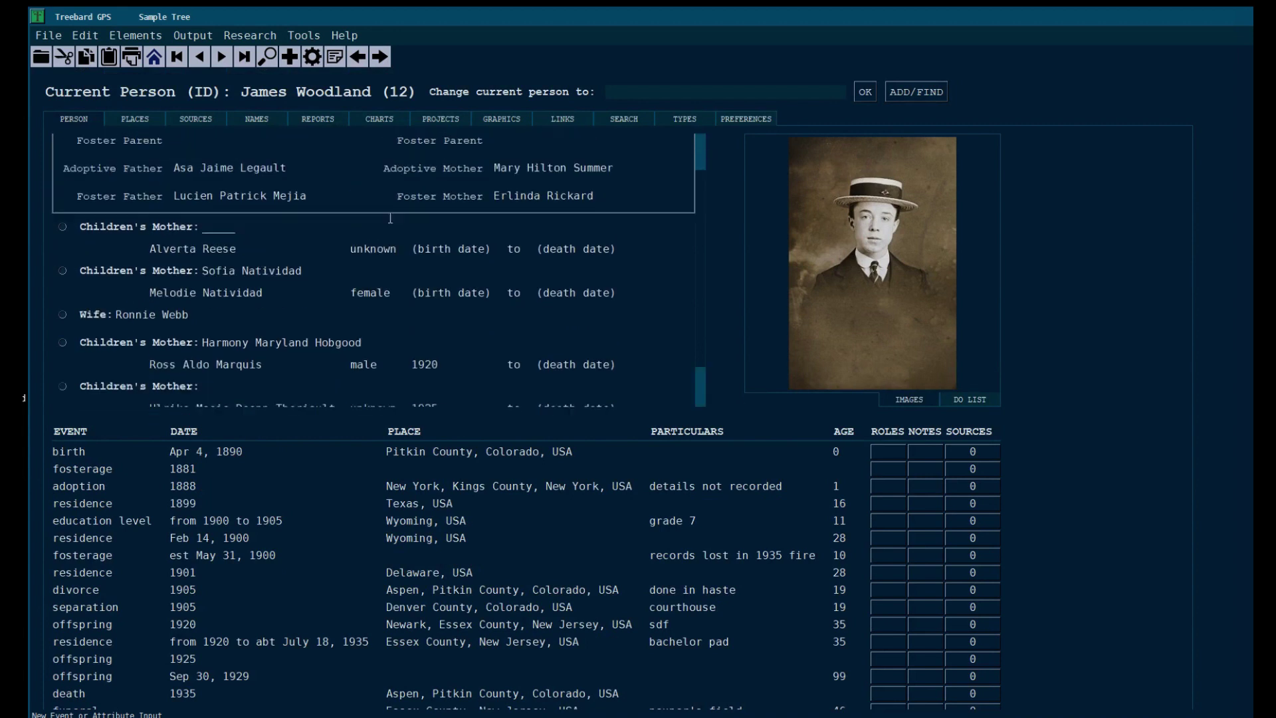
scroll(199, 264, "up", 1)
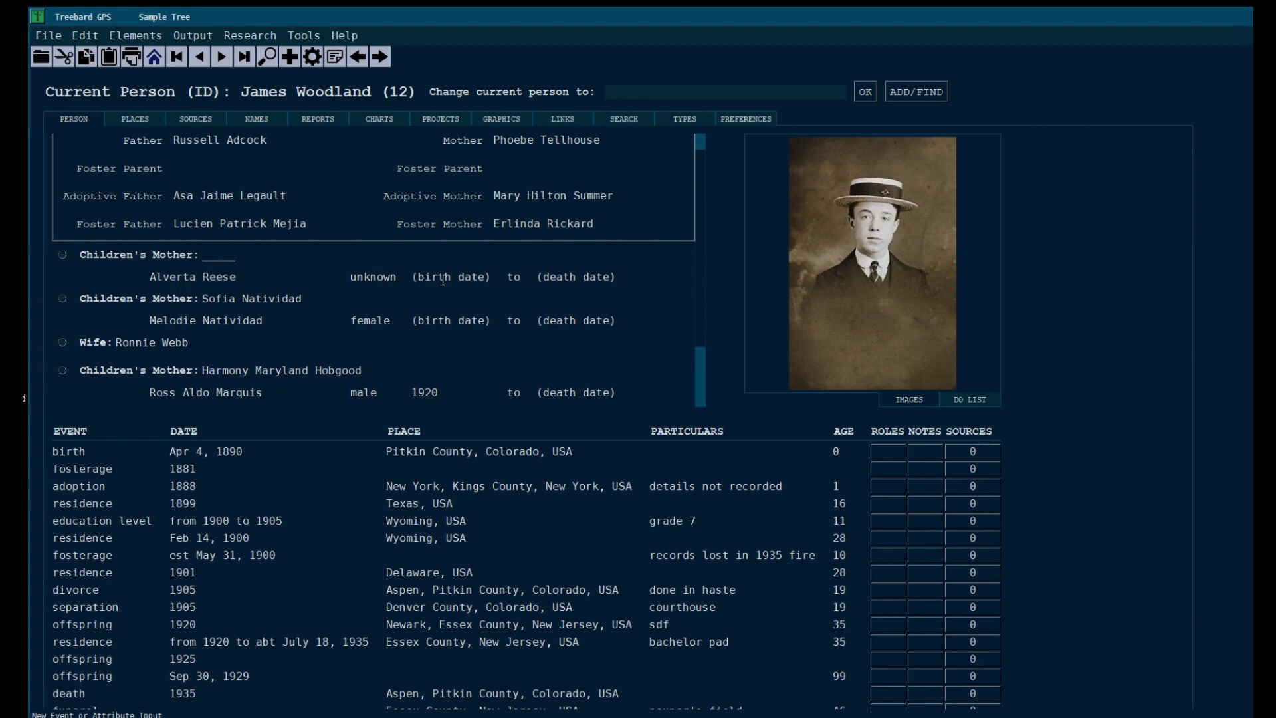
left_click_drag(355, 275, 596, 278)
scroll(319, 322, "down", 2)
scroll(319, 322, "down", 1)
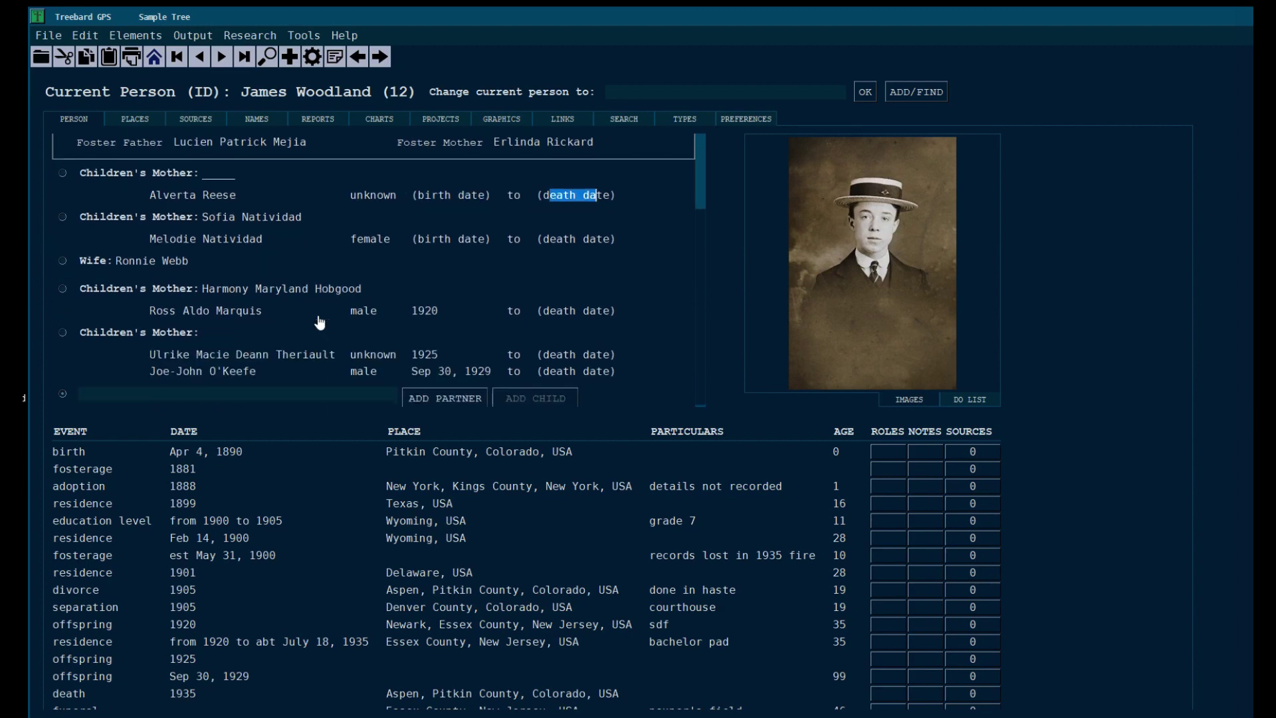
scroll(319, 323, "up", 4)
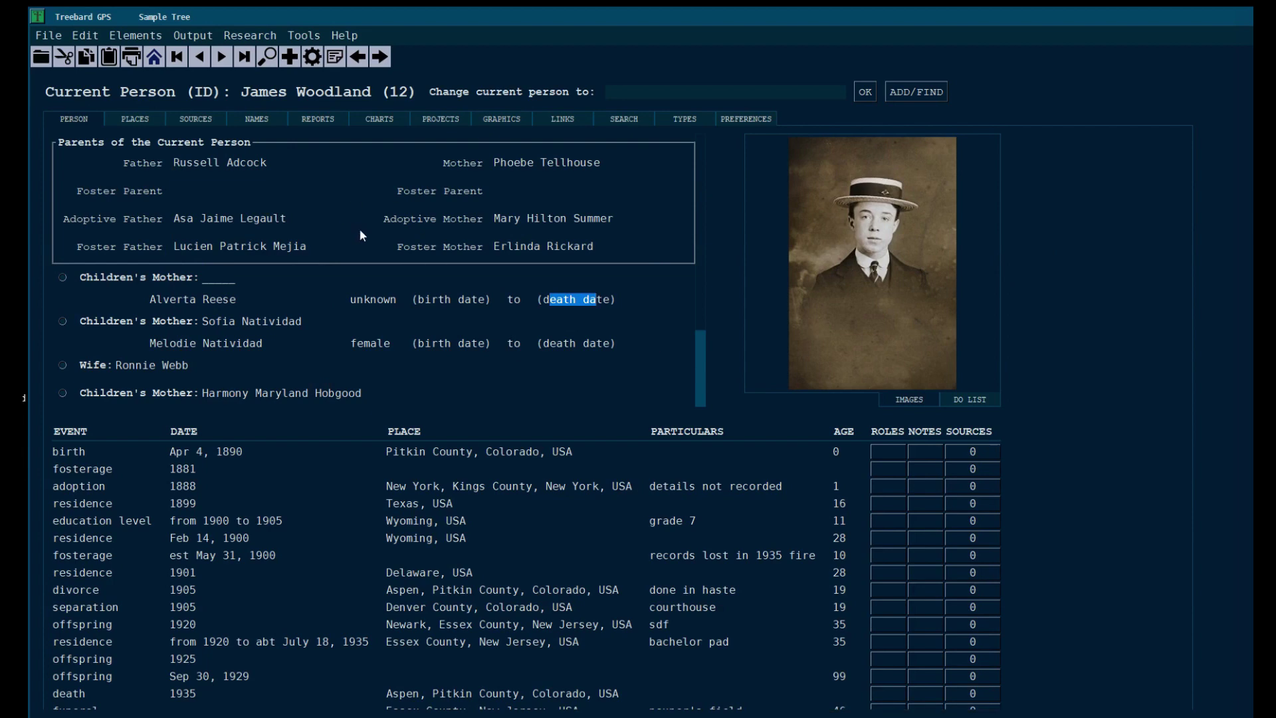
scroll(360, 232, "down", 4)
scroll(360, 232, "up", 4)
scroll(665, 528, "down", 3)
scroll(634, 522, "up", 3)
Step: Search for people whose names contain "ze" in Person Search and move the dialog clear of the main window's toolbar
left_click(908, 93)
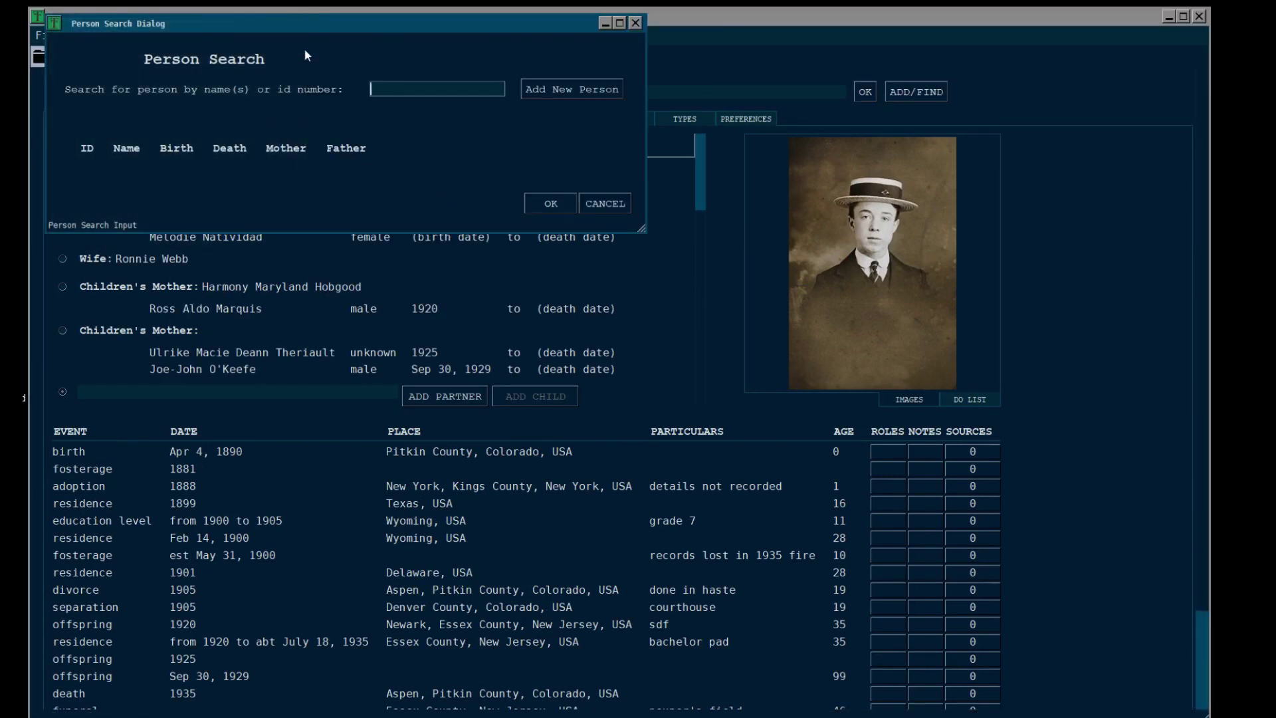
type("Z")
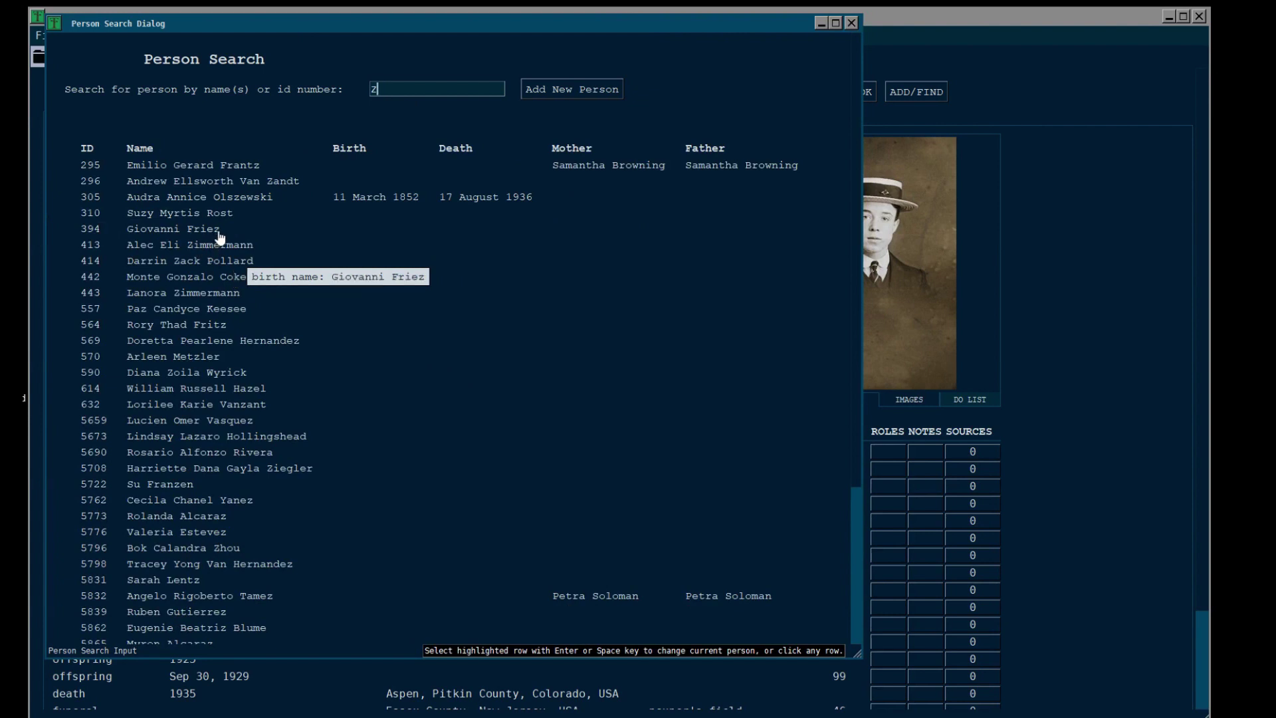
type("e")
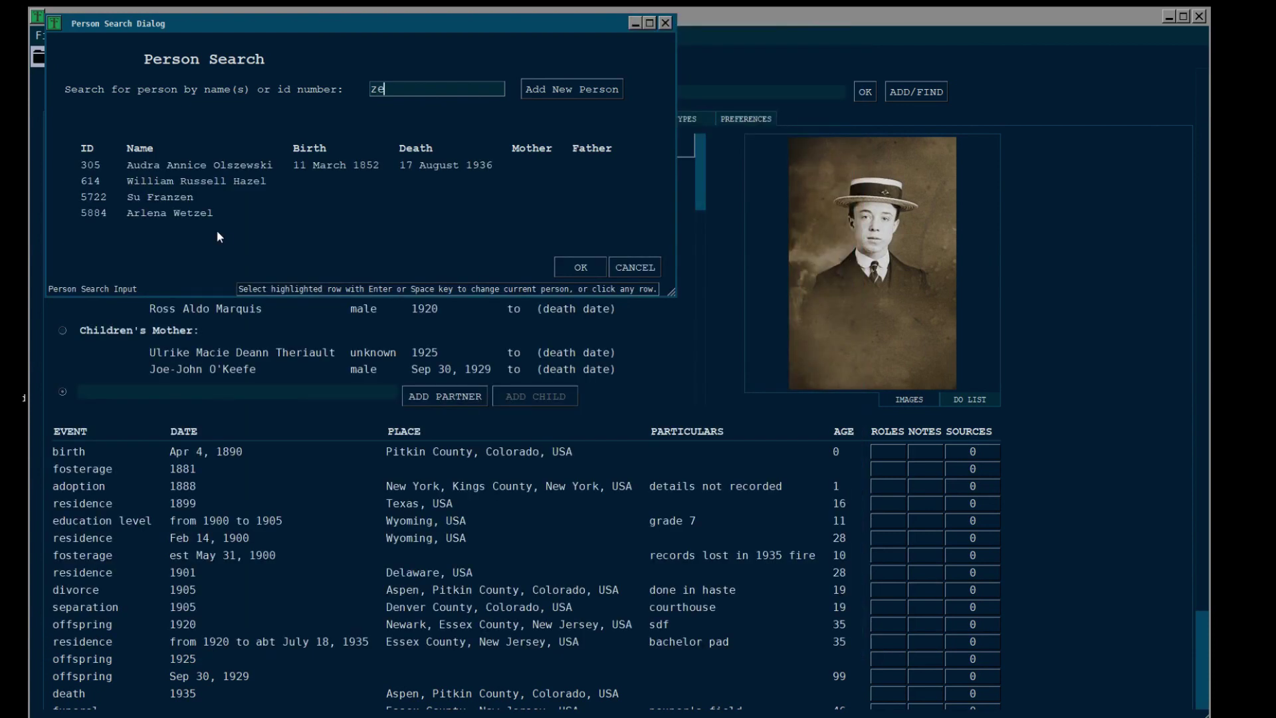
left_click_drag(199, 25, 274, 99)
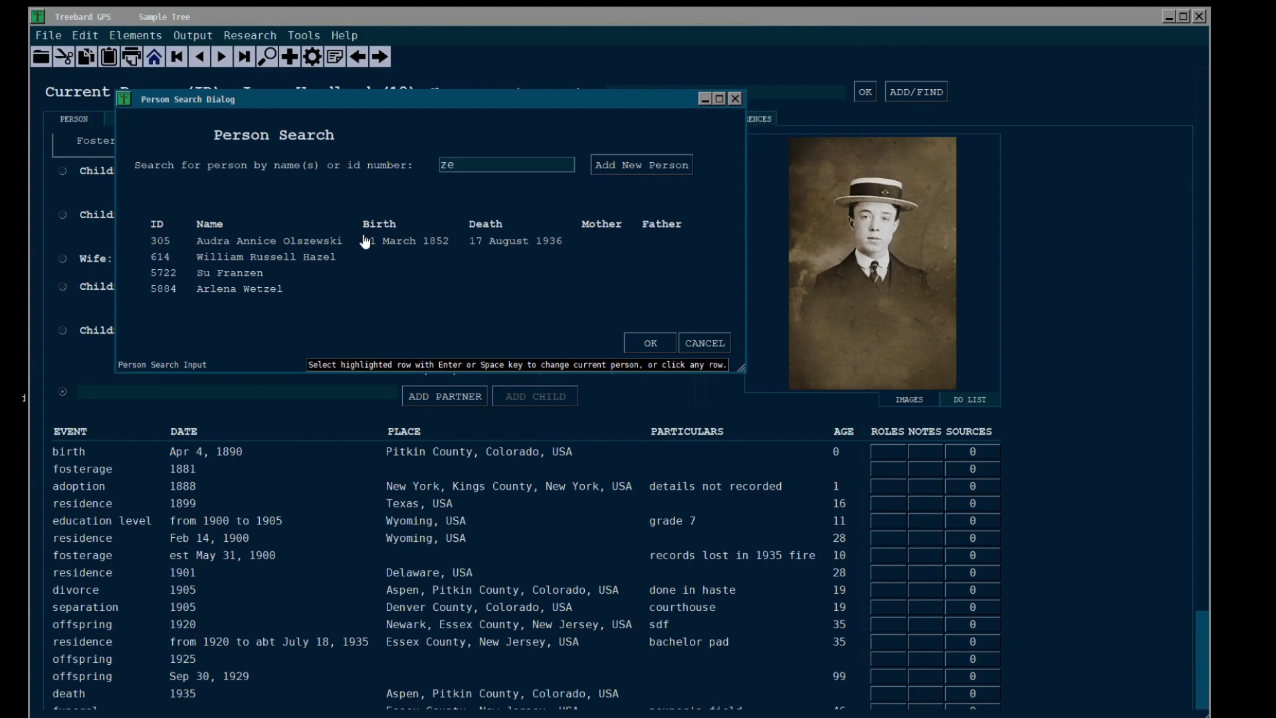
Step: Sort the person search results by name and again by ID
left_click(216, 226)
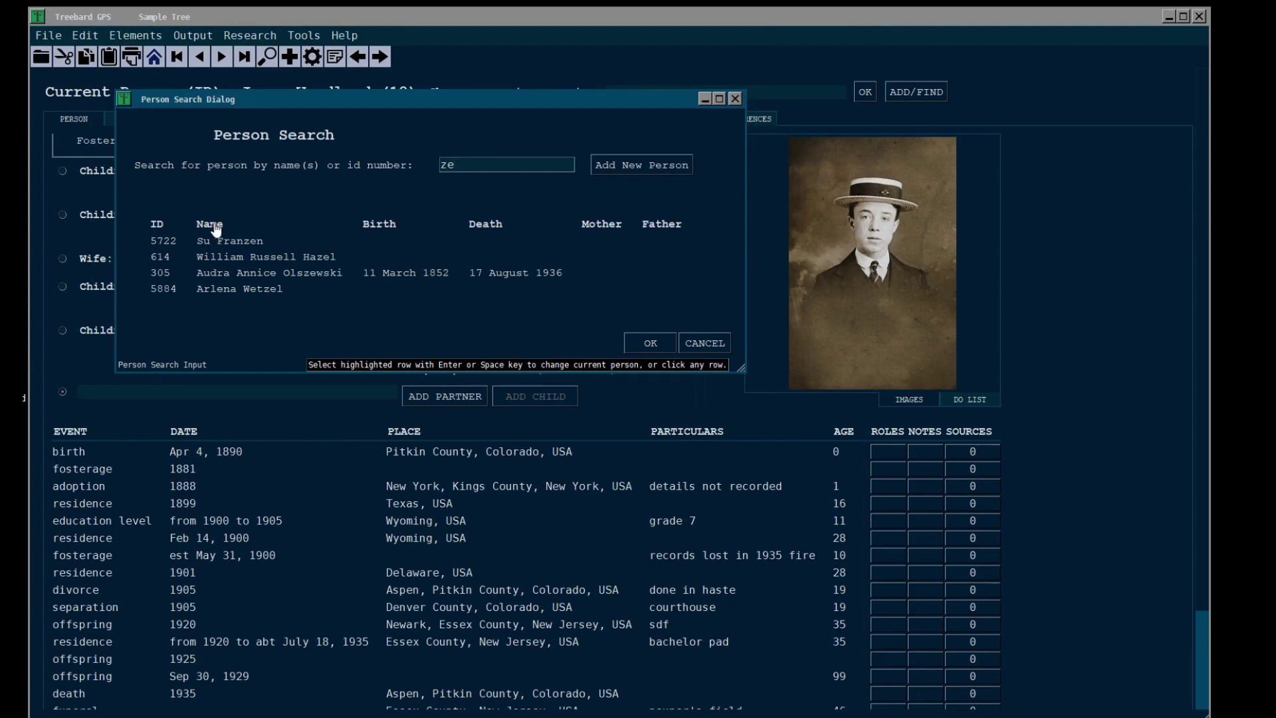
left_click(156, 228)
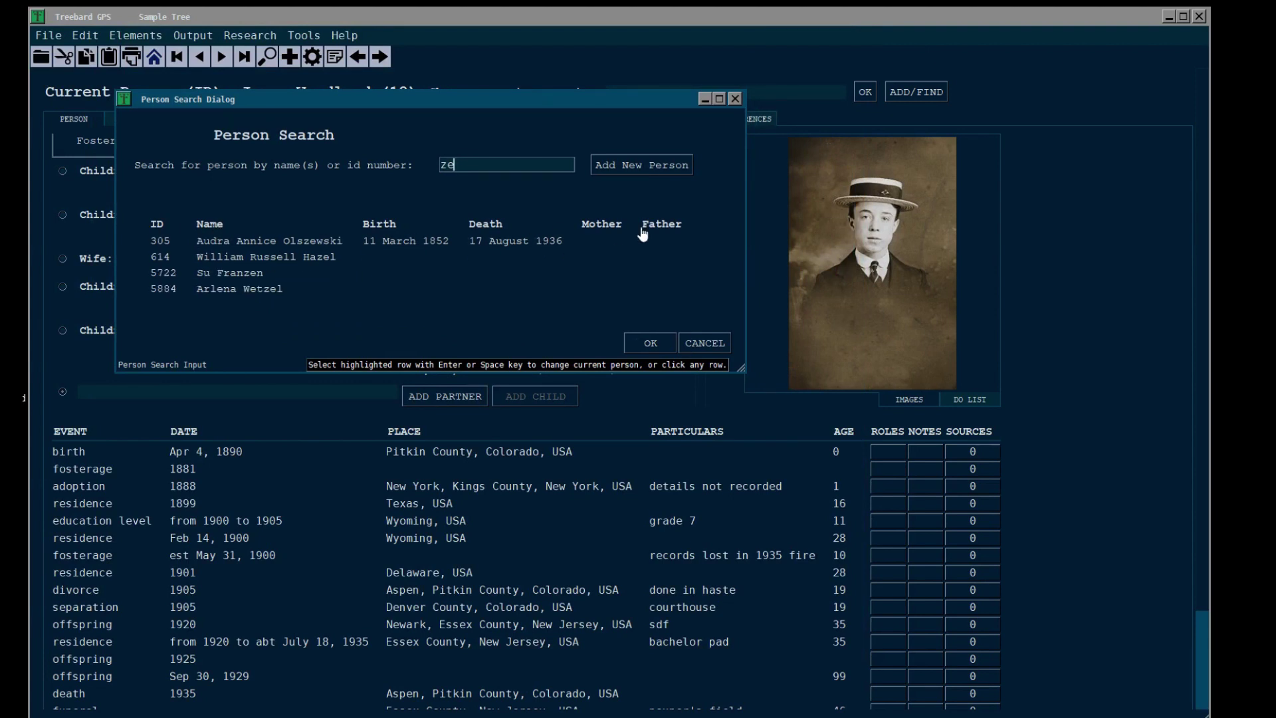